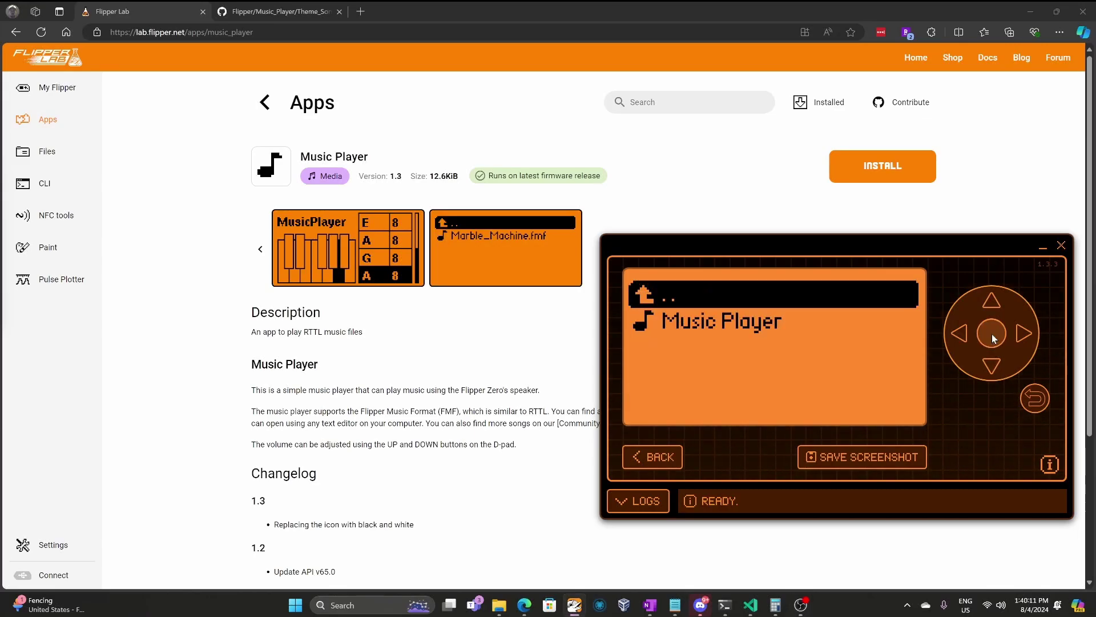
Step: Launch Music Player from the Media apps and play Marble_Machine.fmf
click(991, 364)
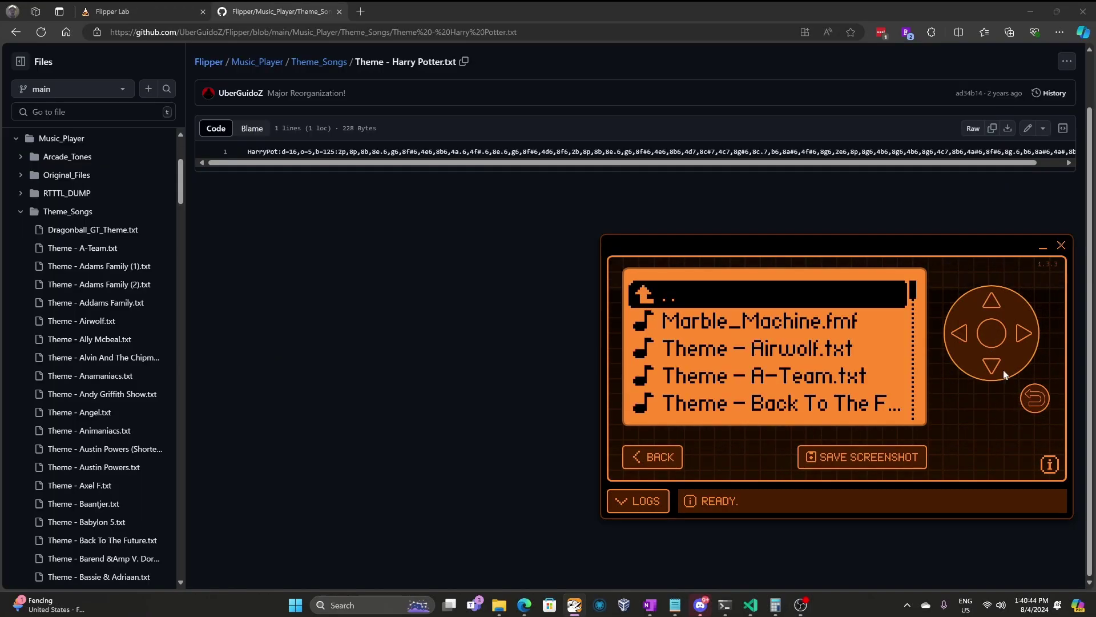
click(990, 363)
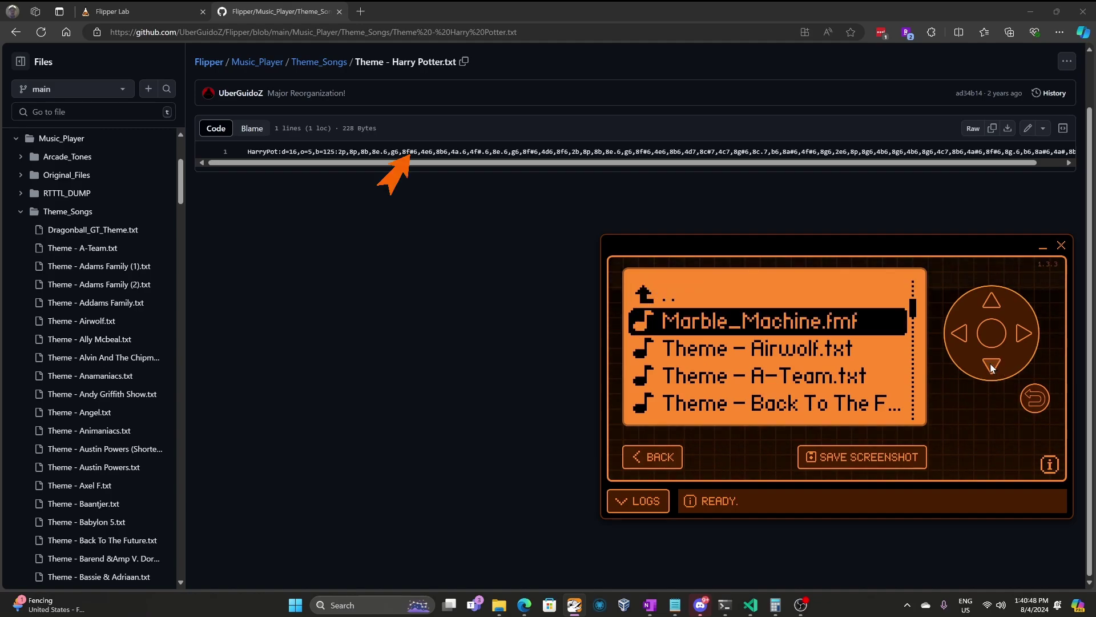
click(988, 335)
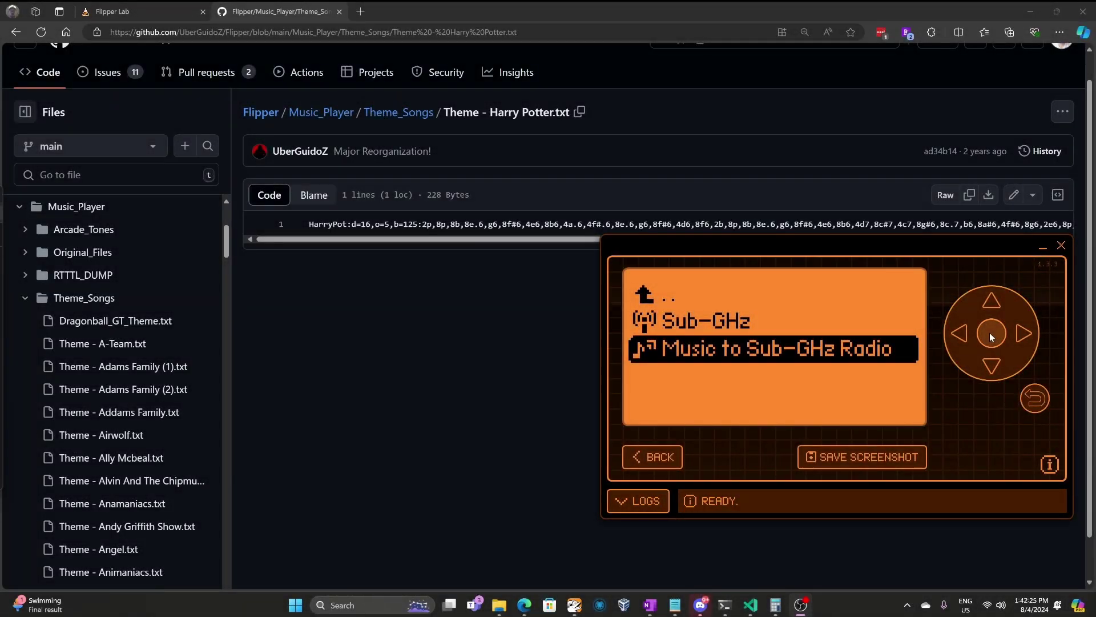
Step: Launch Music to Sub-GHz Radio and open its Convert screen
click(991, 337)
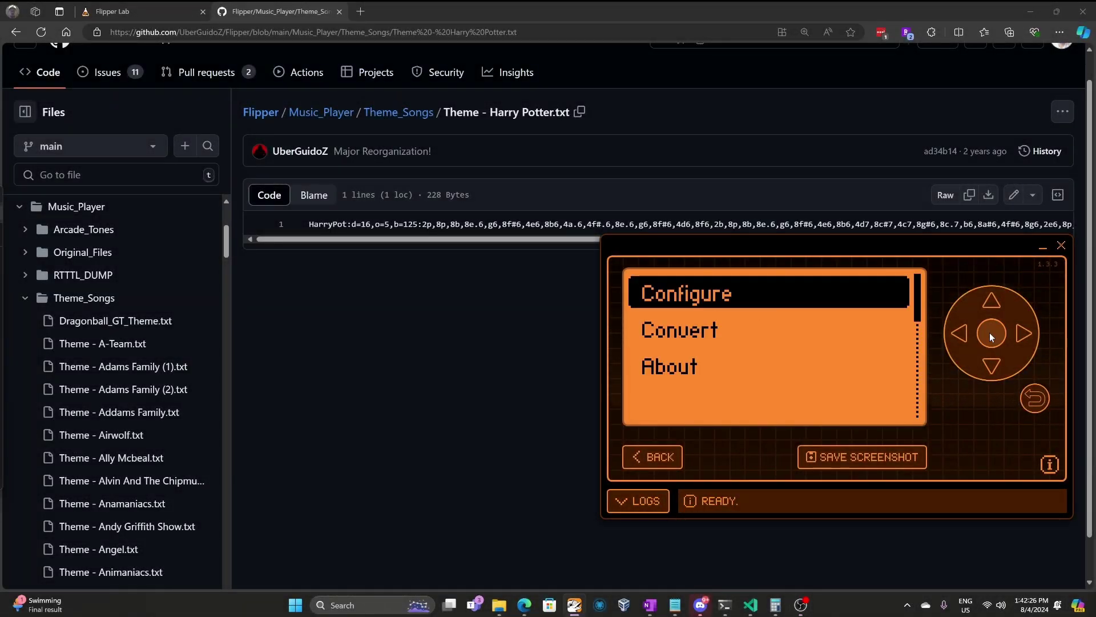
click(992, 360)
click(989, 337)
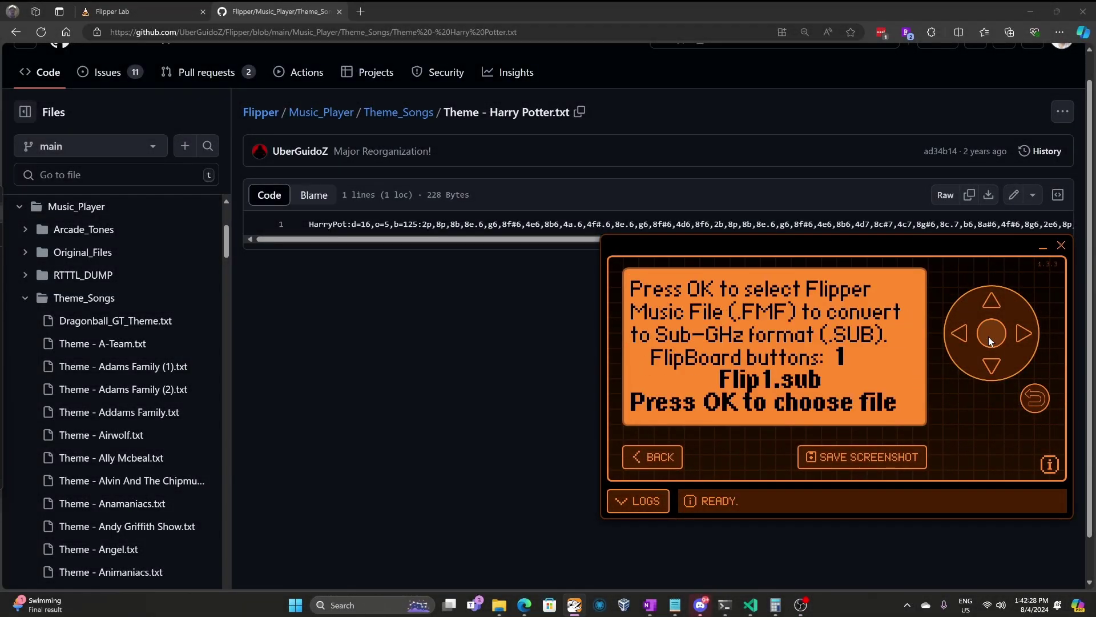
Step: Choose button 1's music file for conversion, picking Theme - A-Team.txt from the song list
click(988, 337)
click(992, 365)
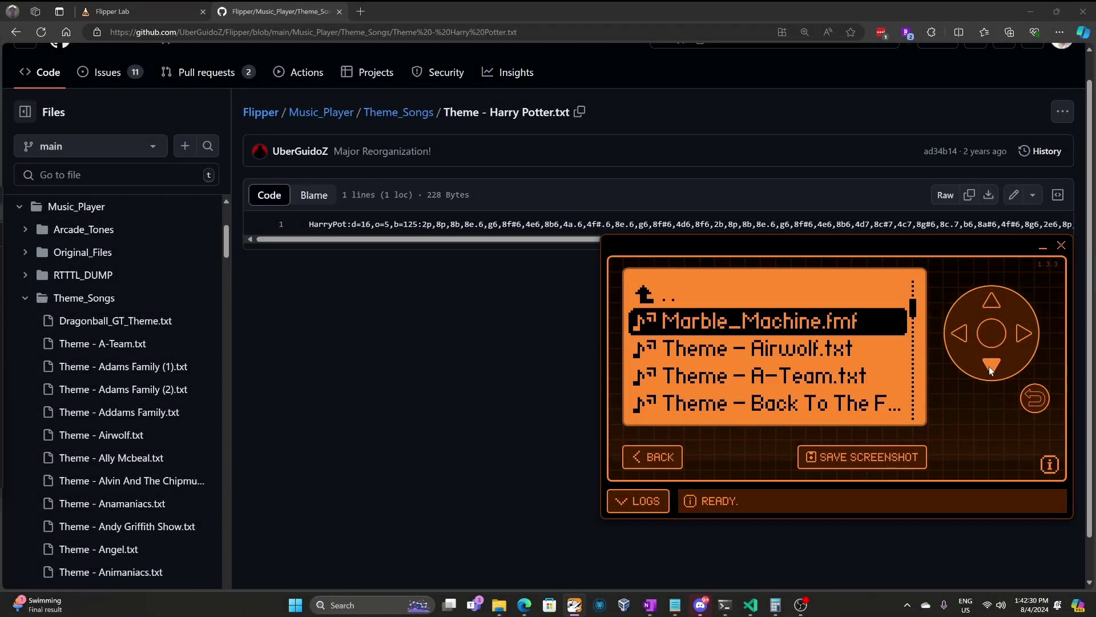
click(989, 366)
click(989, 365)
click(985, 335)
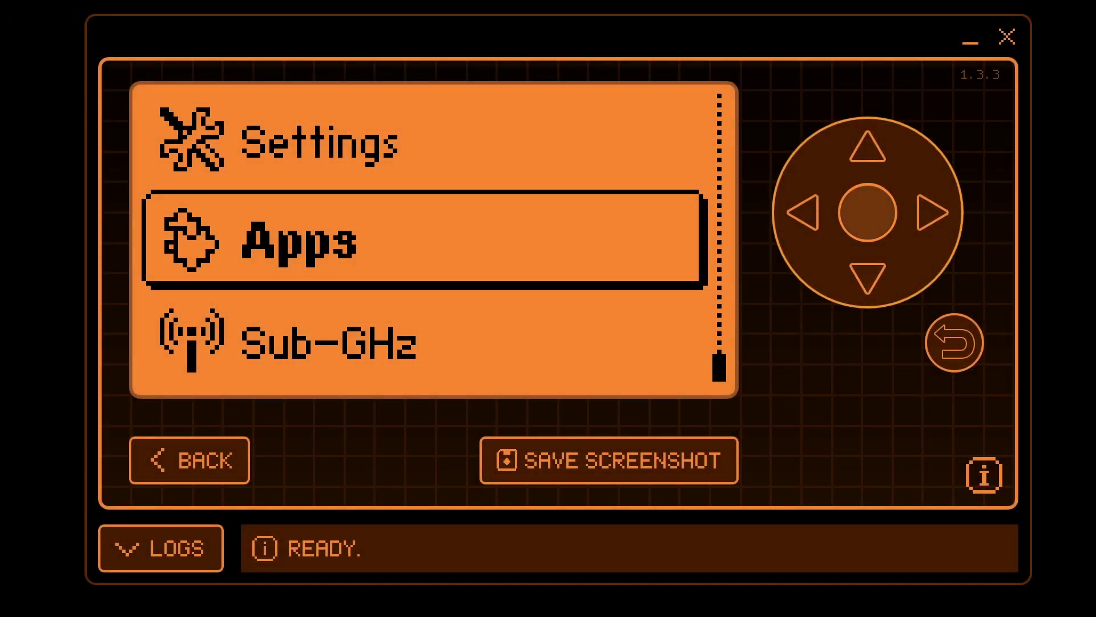
Step: Open the Media folder in the Flipper's Apps list
click(864, 217)
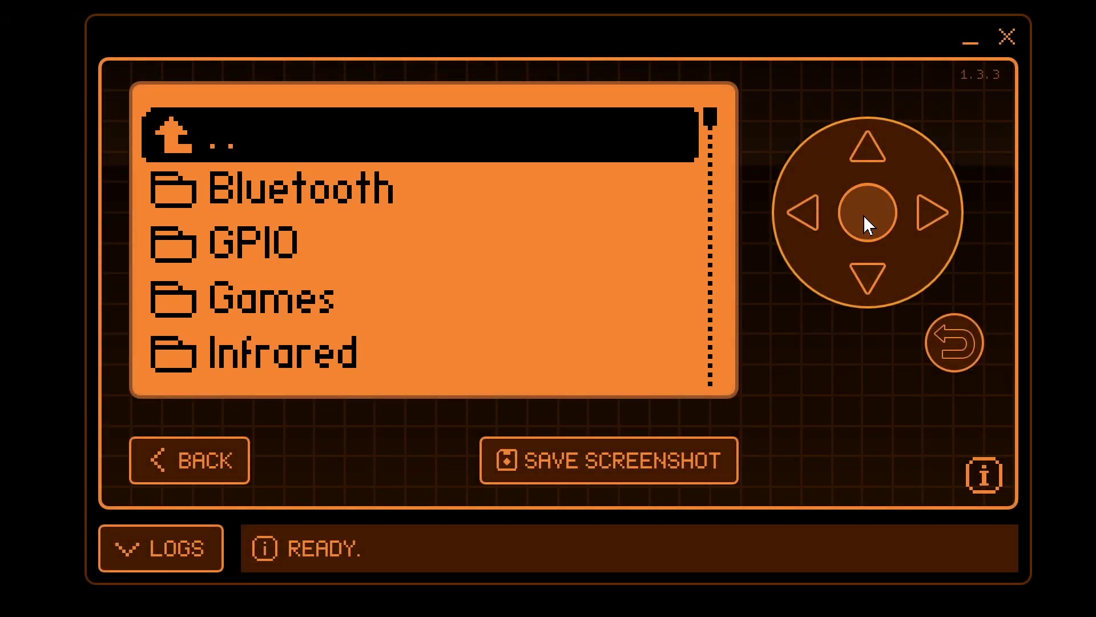
click(863, 151)
click(863, 152)
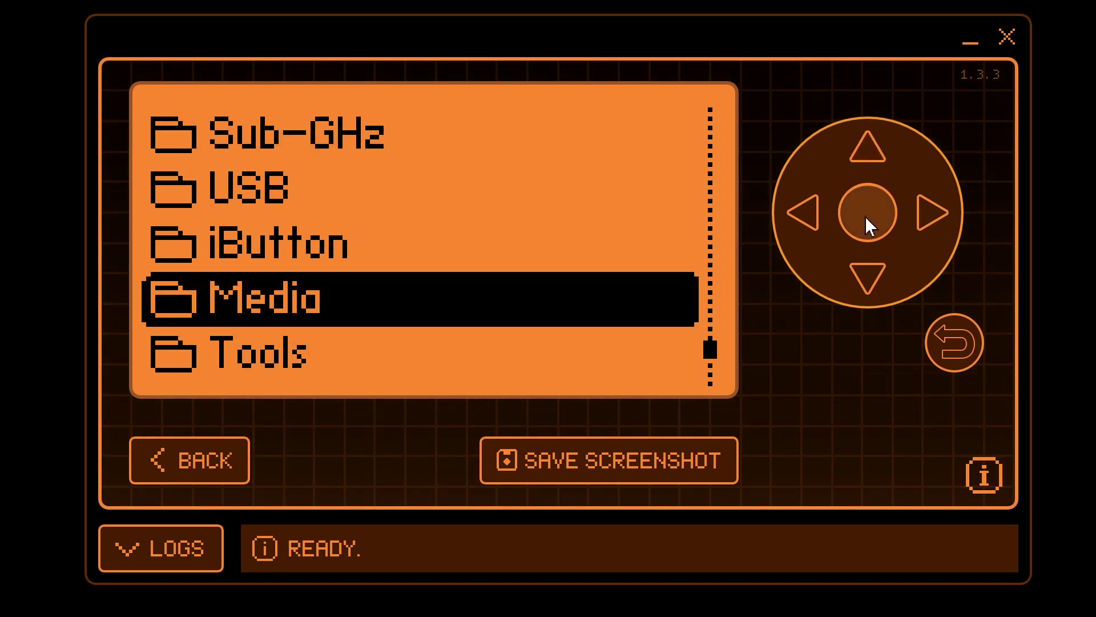
click(865, 217)
Step: Launch Music Player to play Marble_Machine.fmf, and exit the playback
click(861, 278)
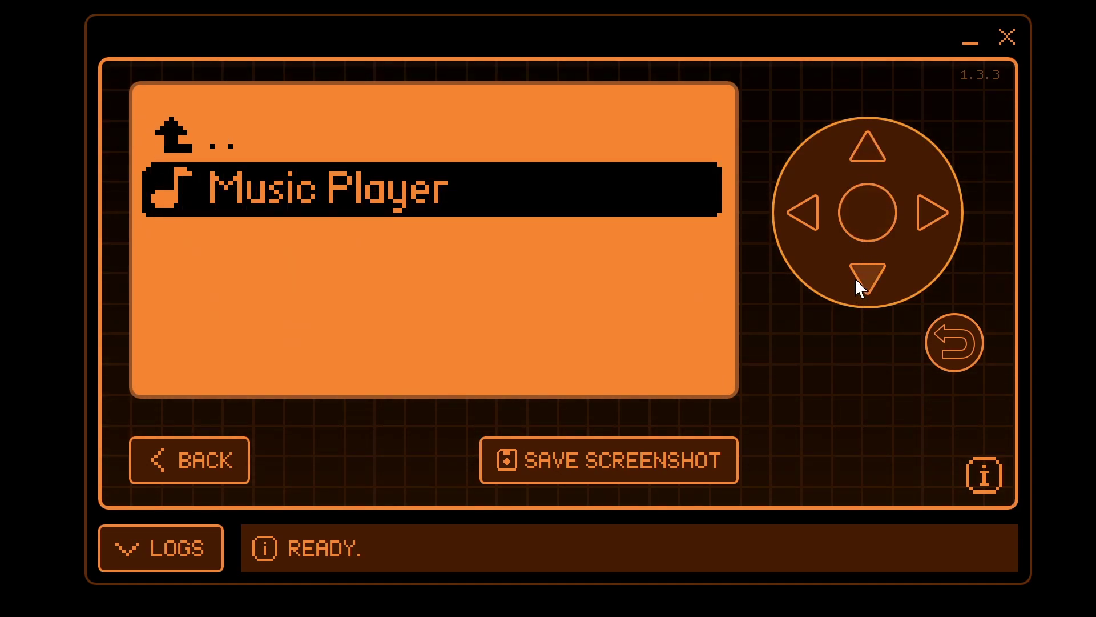
click(853, 210)
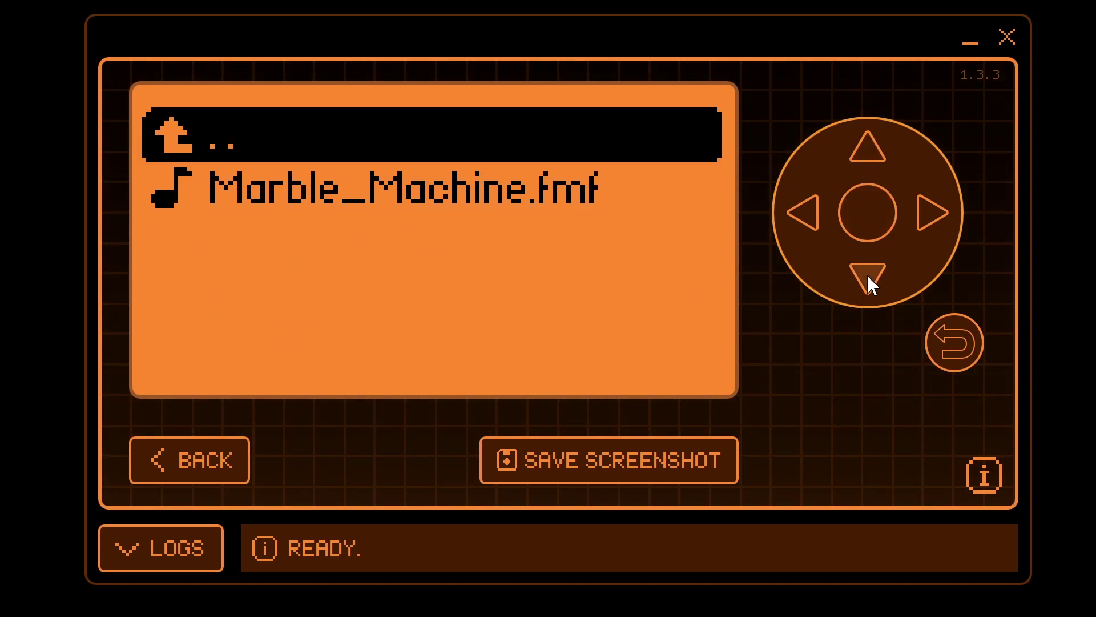
click(868, 275)
click(861, 230)
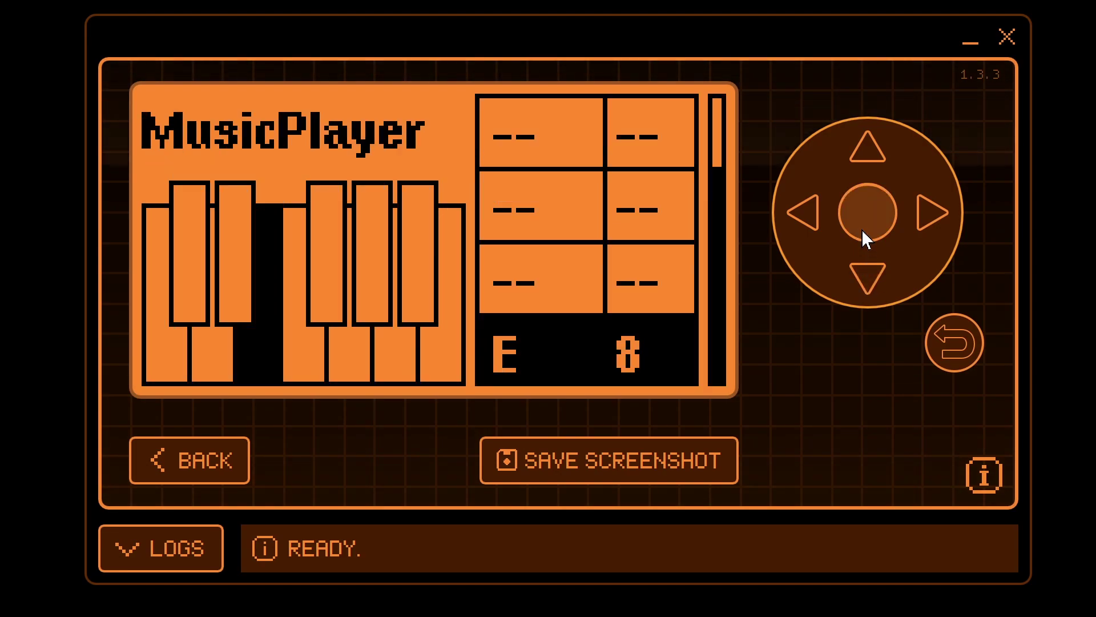
click(962, 357)
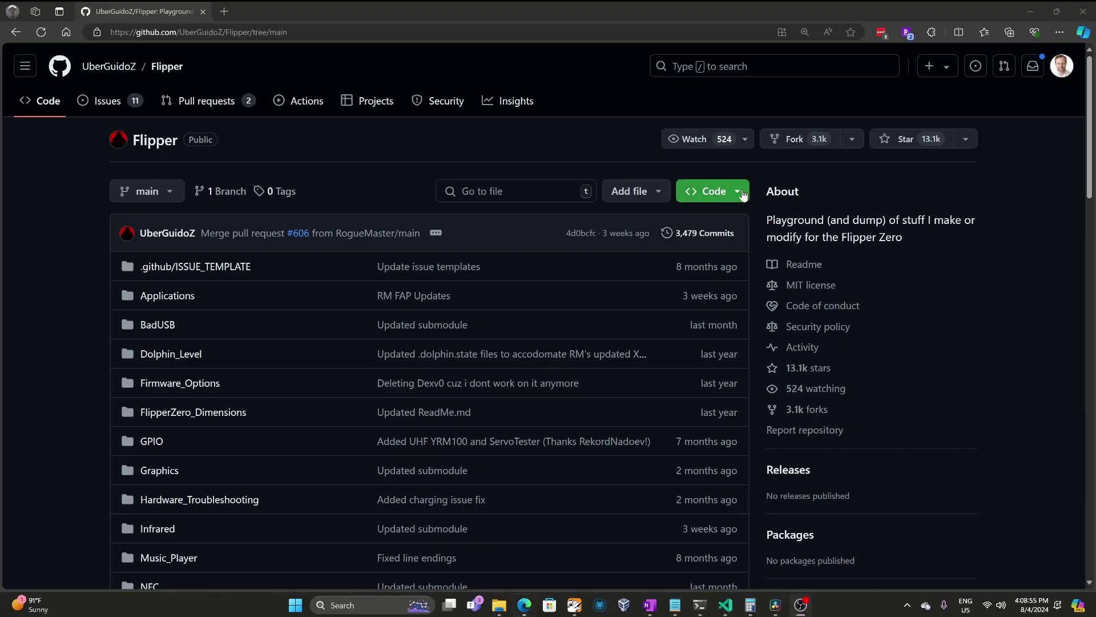
Step: Open the GitHub repository's code download options and extract the downloaded Flipper-main ZIP into the Flipper-main folder on the Desktop
click(741, 193)
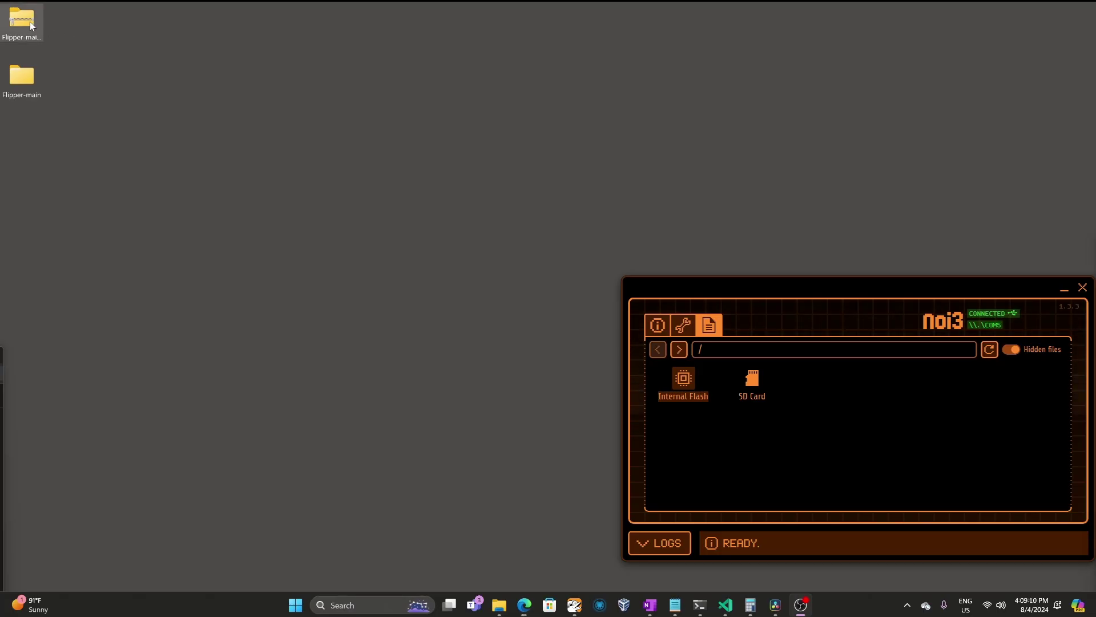
right_click(30, 22)
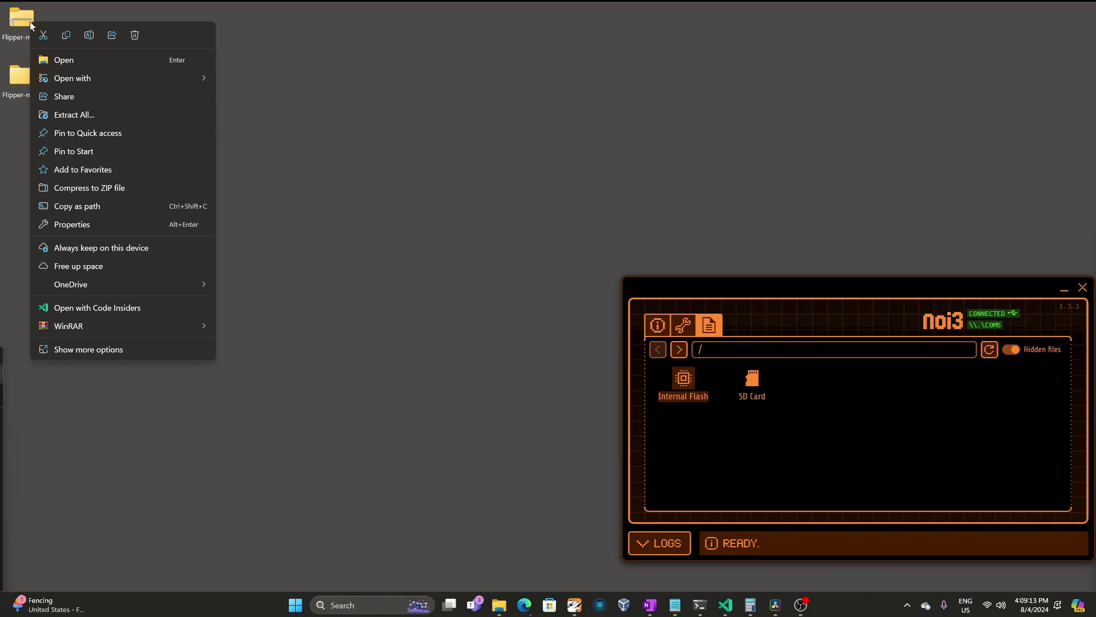
click(74, 116)
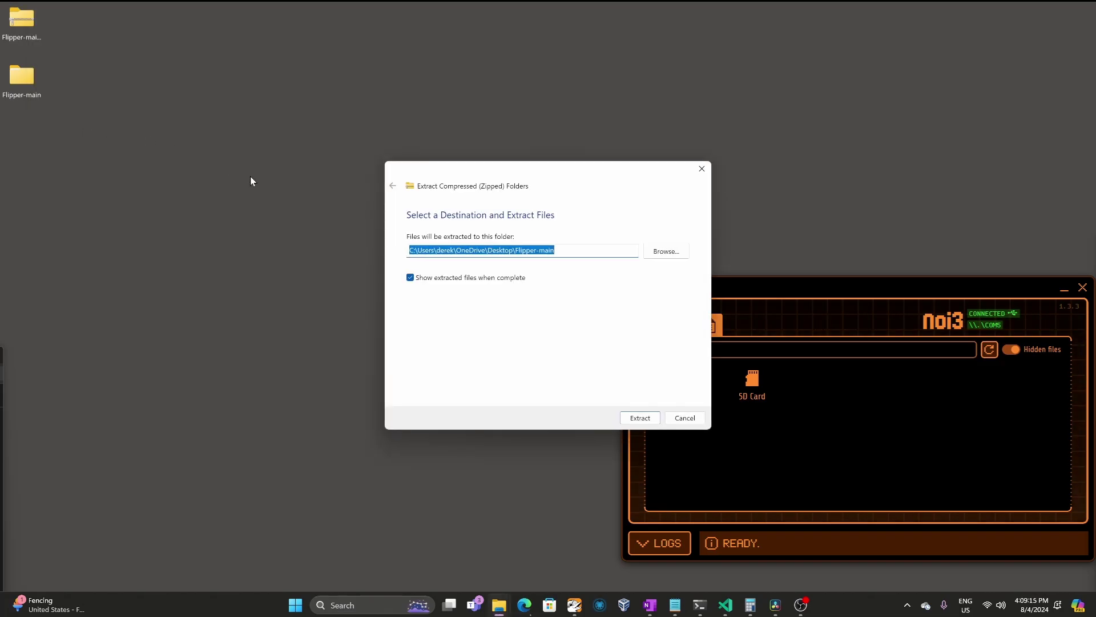
click(640, 418)
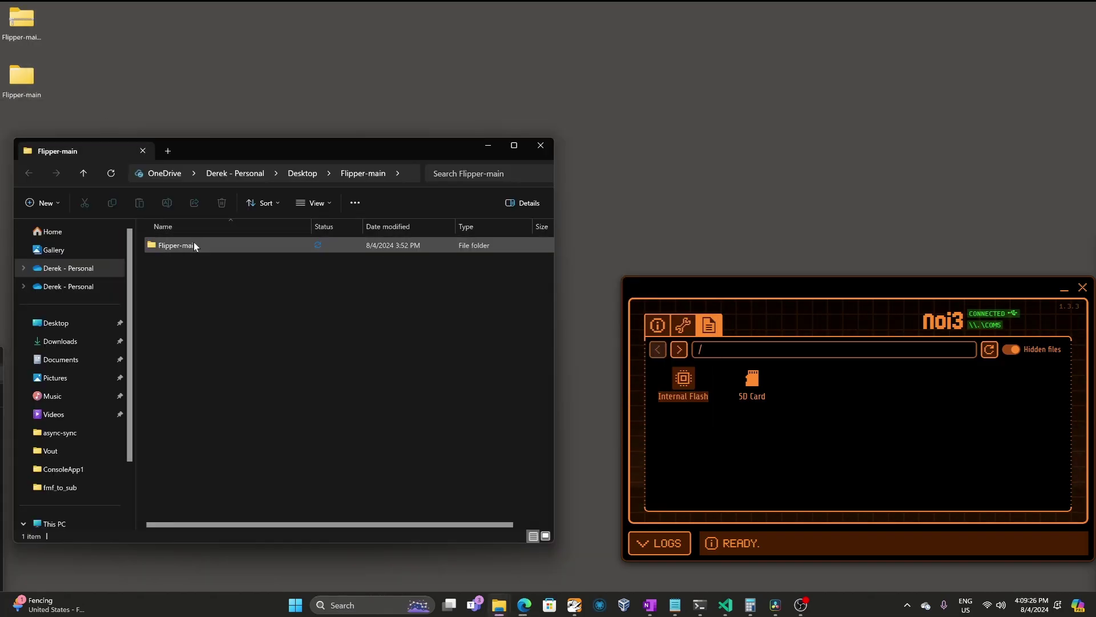
Step: Open the Theme_Songs folder under Music_Player in the extracted Flipper-main folder
double_click(194, 245)
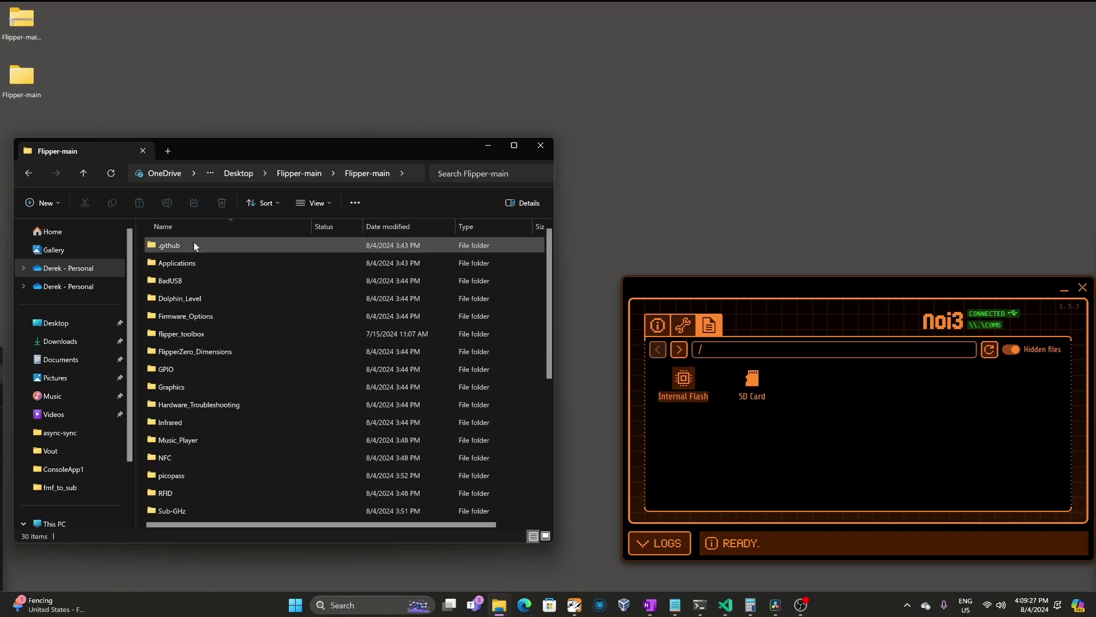
double_click(184, 440)
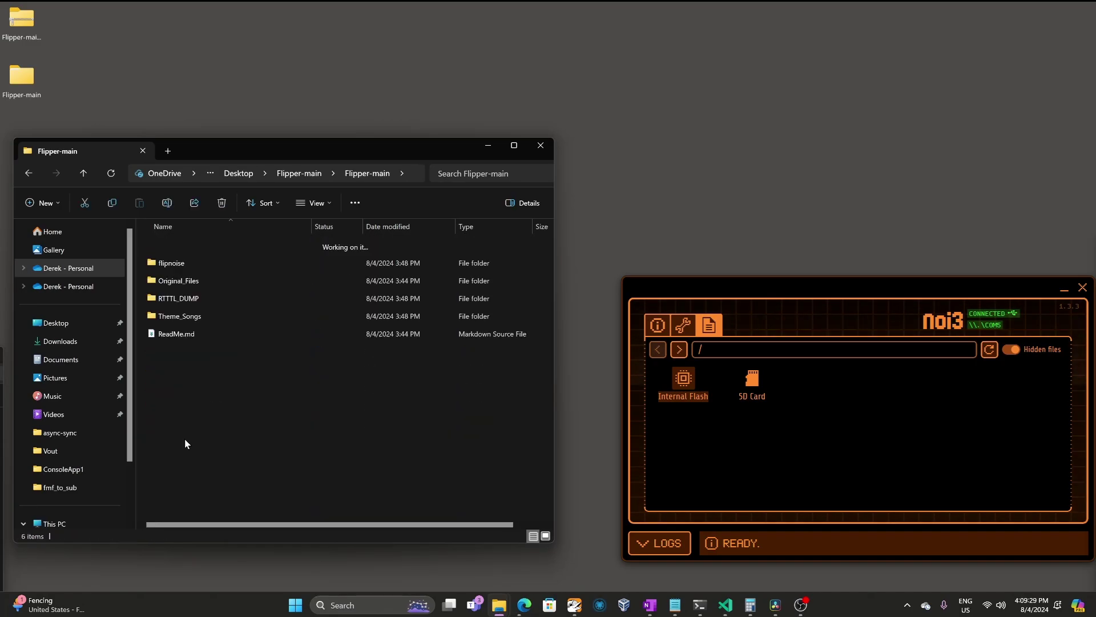
double_click(179, 317)
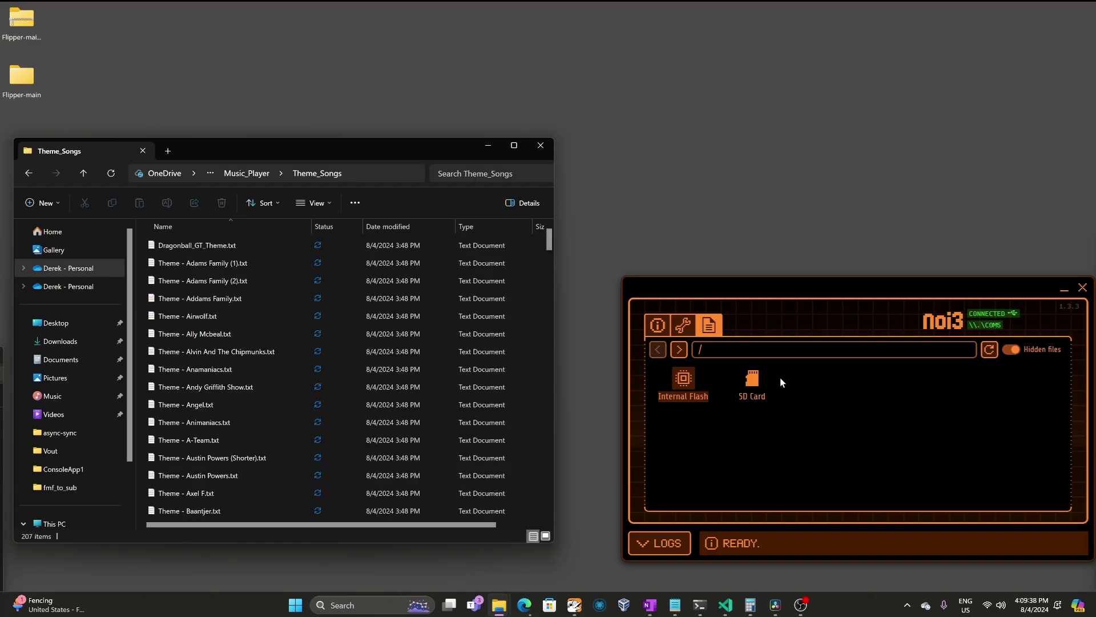
Step: Open SD Card/apps_data/music_player in the Flipper's file manager
double_click(752, 378)
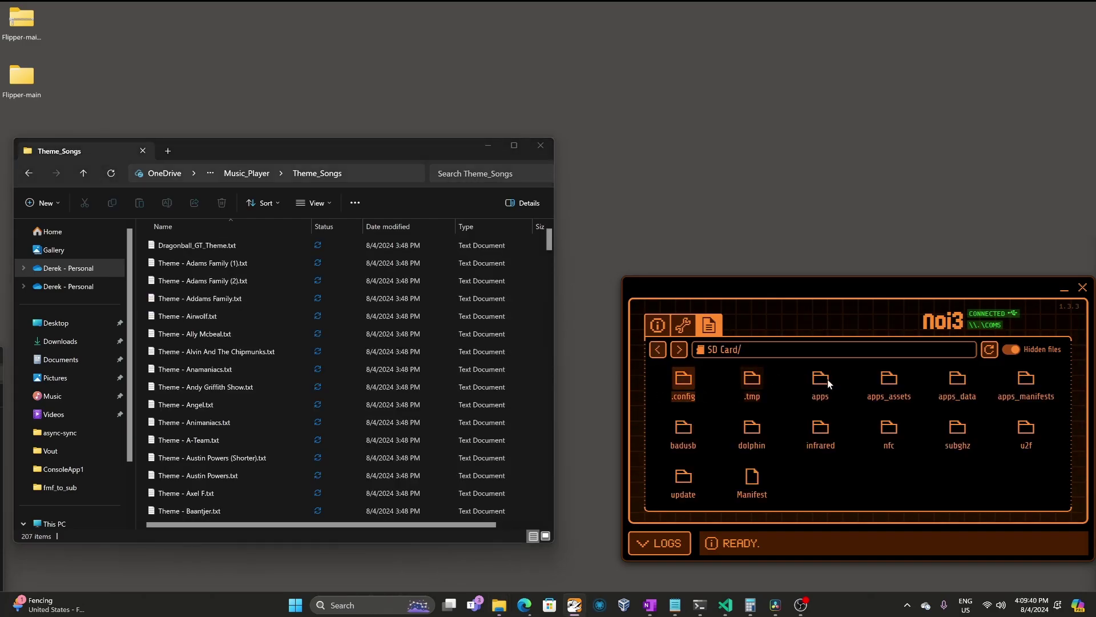
double_click(952, 379)
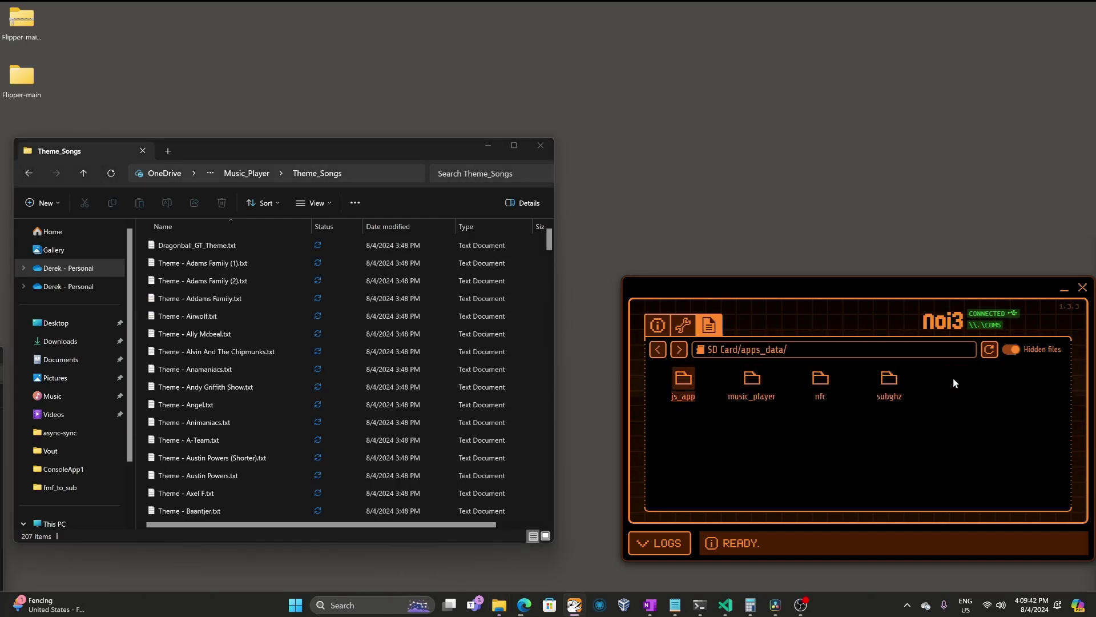
double_click(752, 380)
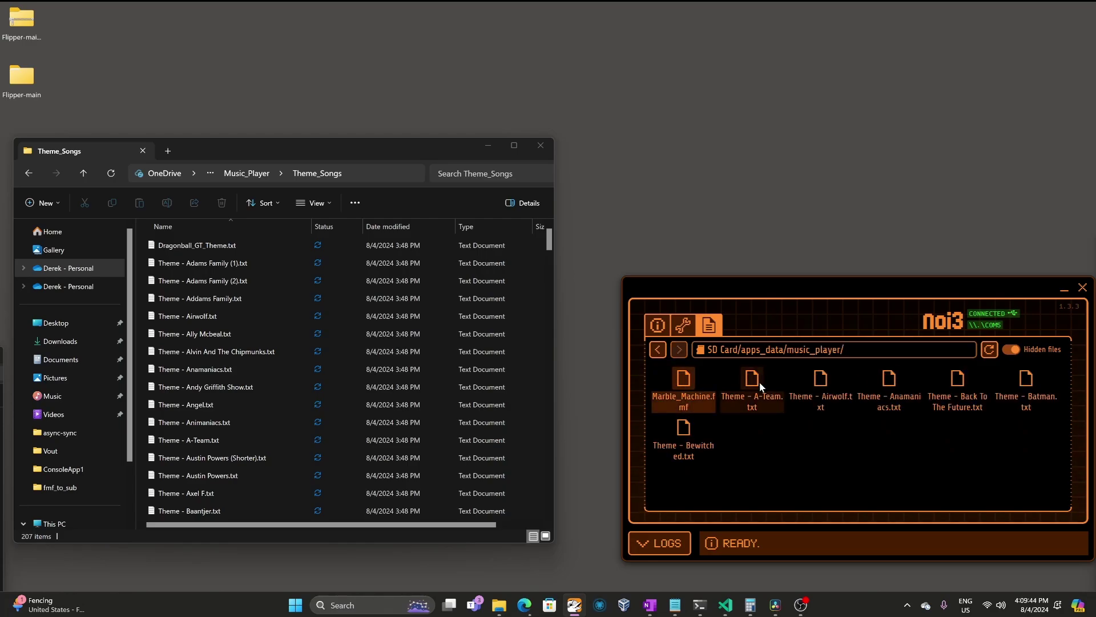
Step: Copy the song files from Dragonball_GT_Theme.txt through Theme - A-Team.txt into the Flipper's music_player folder
click(241, 247)
shift+click(230, 440)
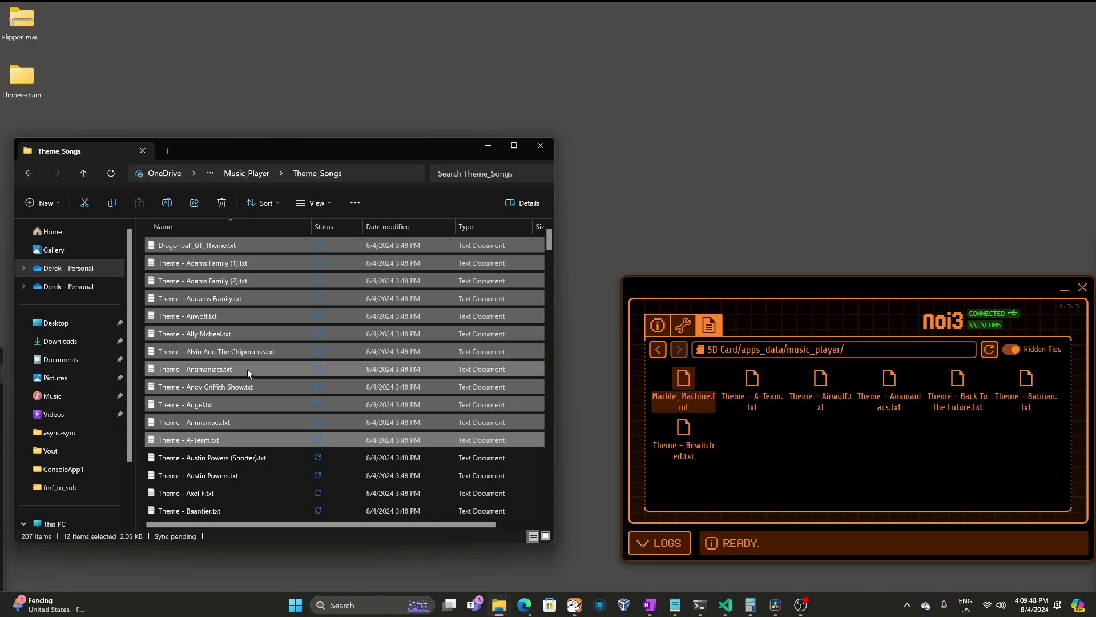
drag(247, 369, 893, 431)
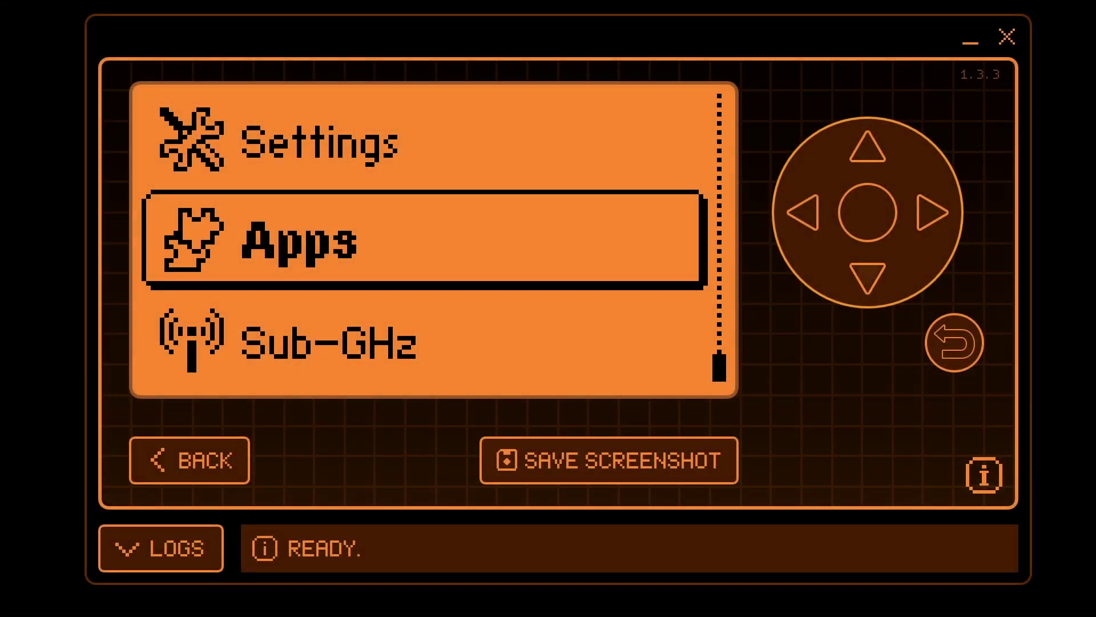
Step: Open the Sub-GHz folder in the Flipper's Apps list
click(863, 209)
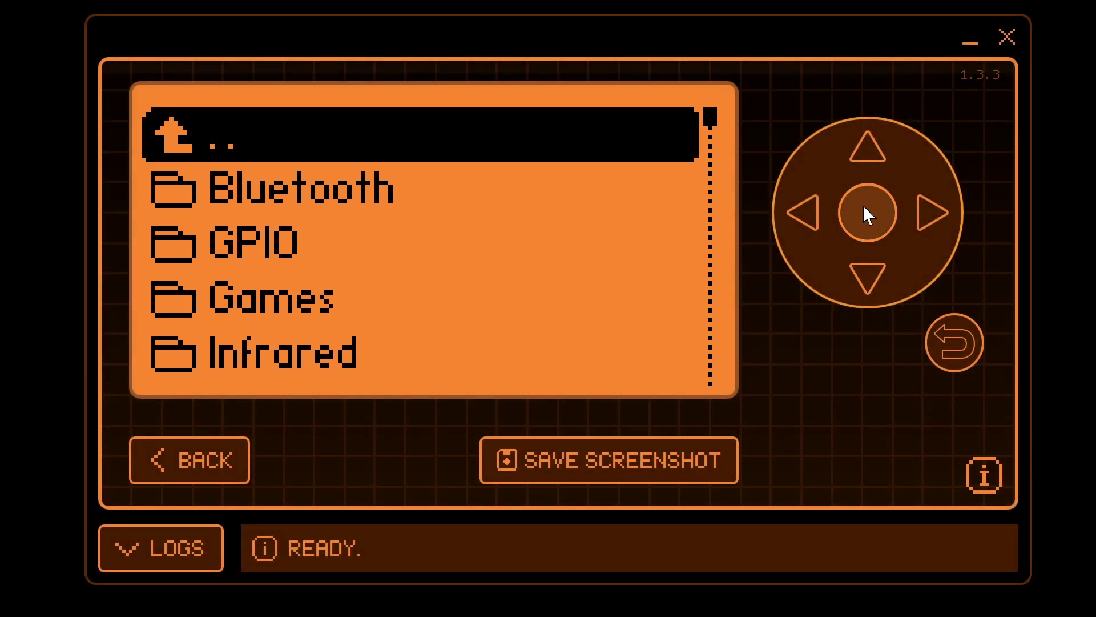
click(865, 281)
click(864, 281)
click(865, 281)
click(865, 281)
click(865, 281)
click(865, 281)
click(865, 281)
click(865, 281)
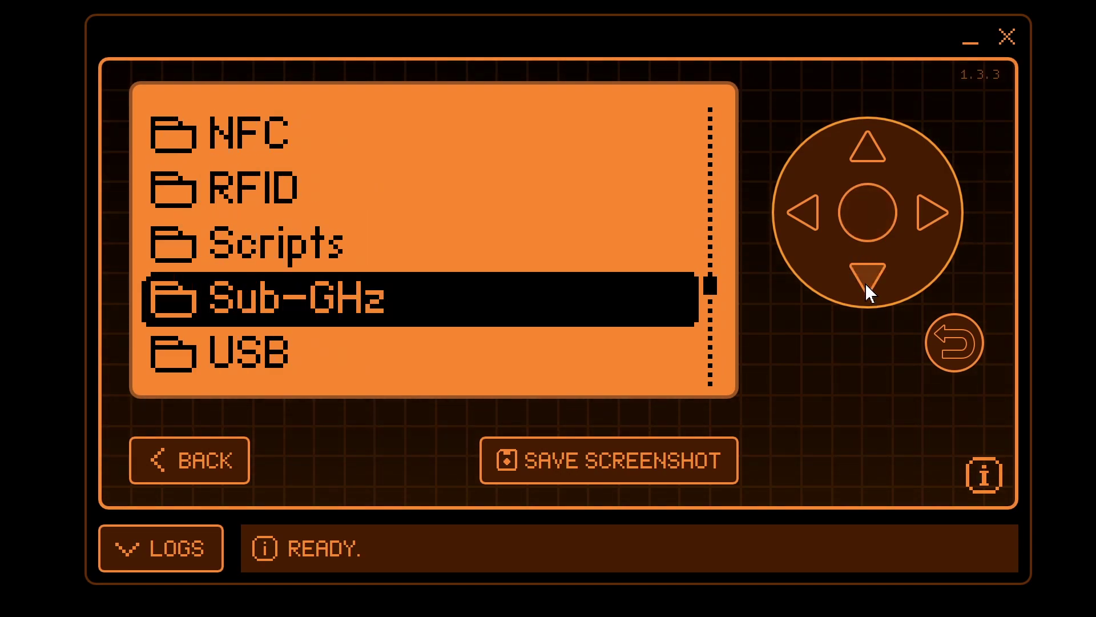
click(863, 212)
Step: Launch Music to Sub-GHz Radio and open its Configure settings
click(864, 279)
click(864, 278)
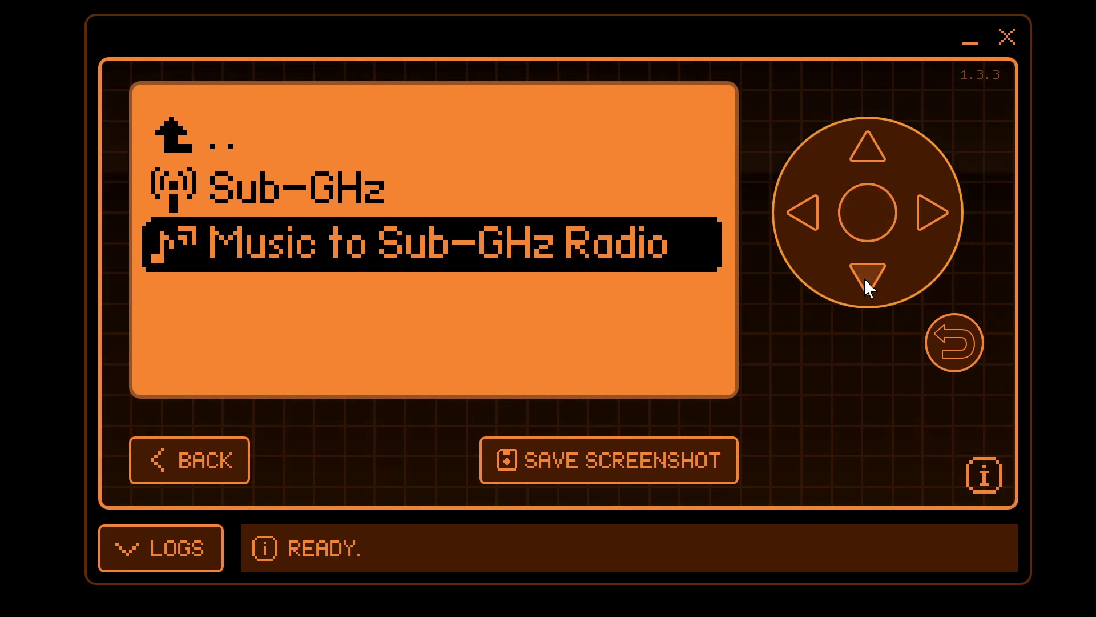
click(865, 280)
click(862, 225)
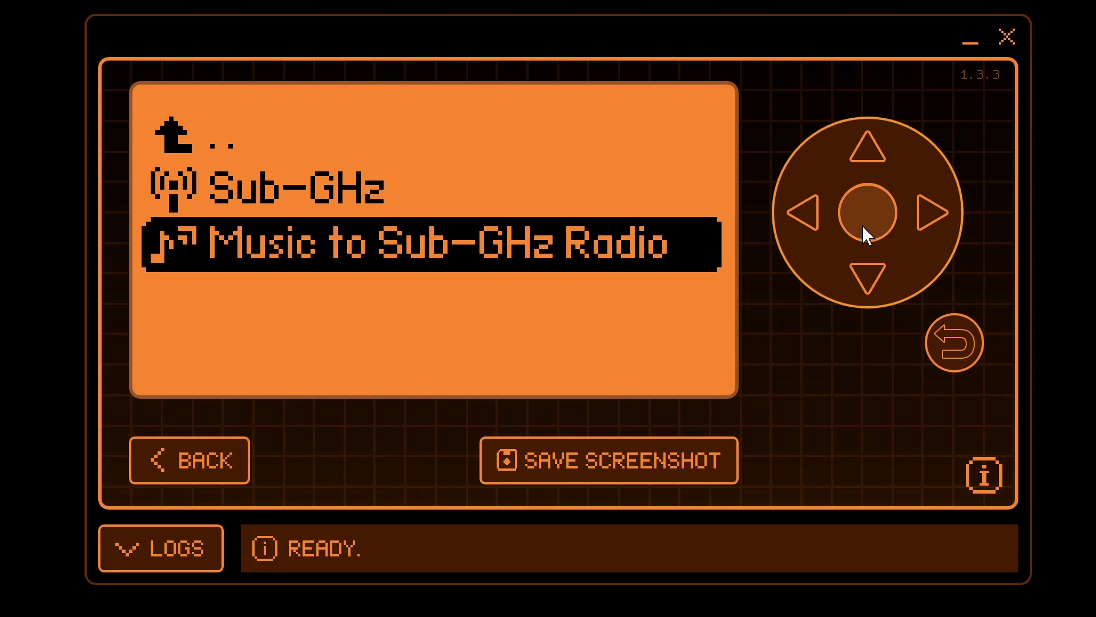
click(862, 225)
Step: Look through the frequency and modulation choices, return them to 433.92 and AM650, and leave the configuration
click(943, 215)
click(943, 215)
click(802, 210)
click(802, 210)
click(865, 274)
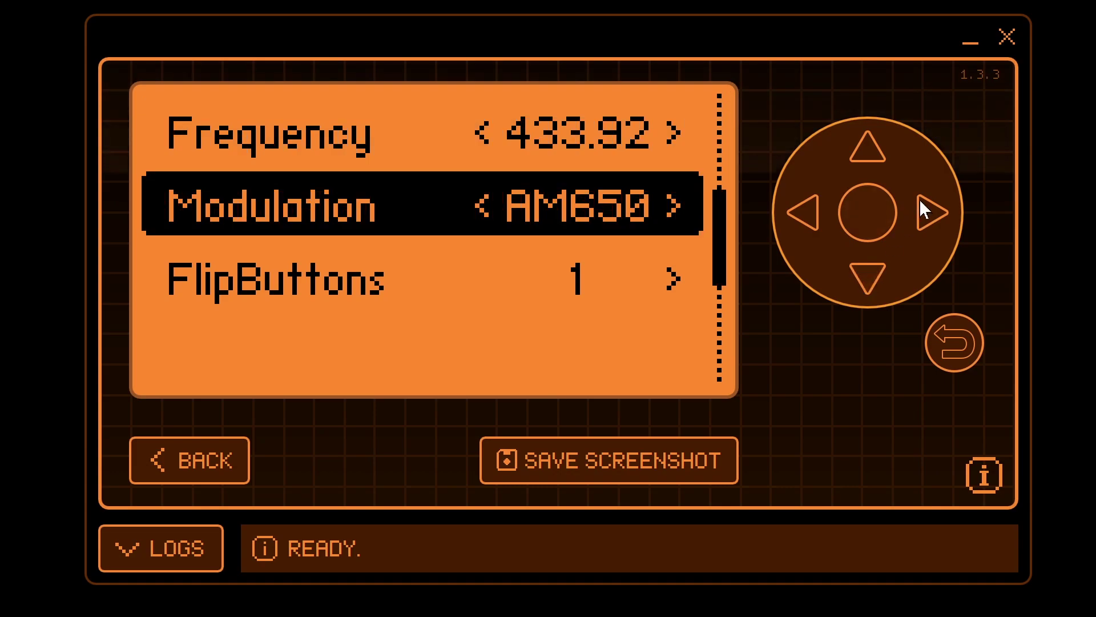
click(936, 211)
click(938, 205)
click(800, 217)
click(801, 217)
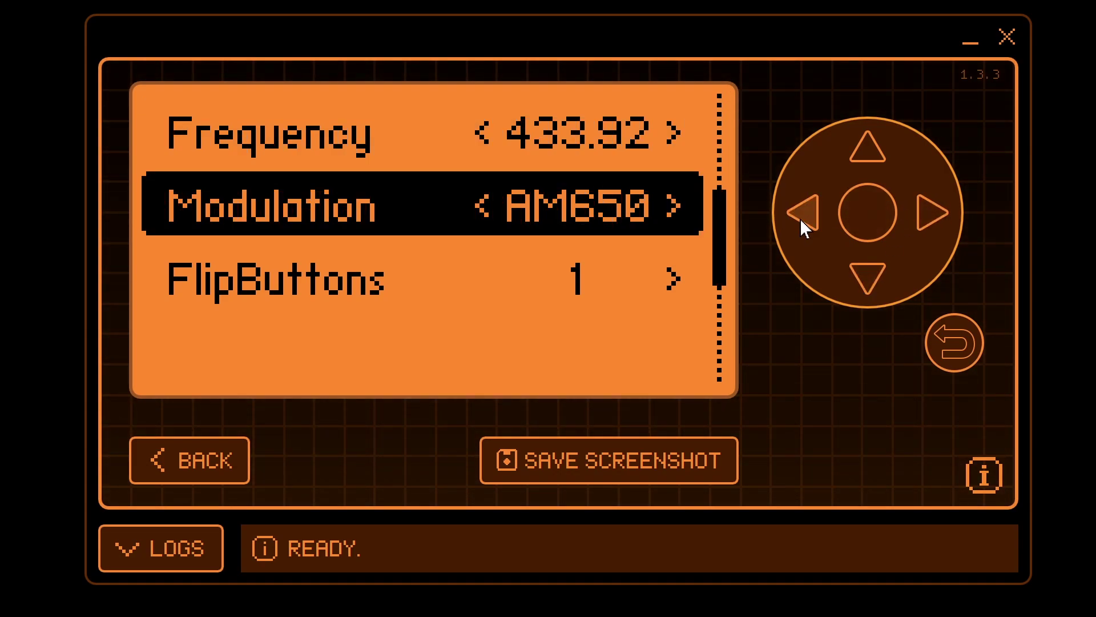
click(952, 344)
Step: Convert Theme - A-Team.txt to Sub-GHz format as Flip1.sub for FlipBoard button 1
click(865, 280)
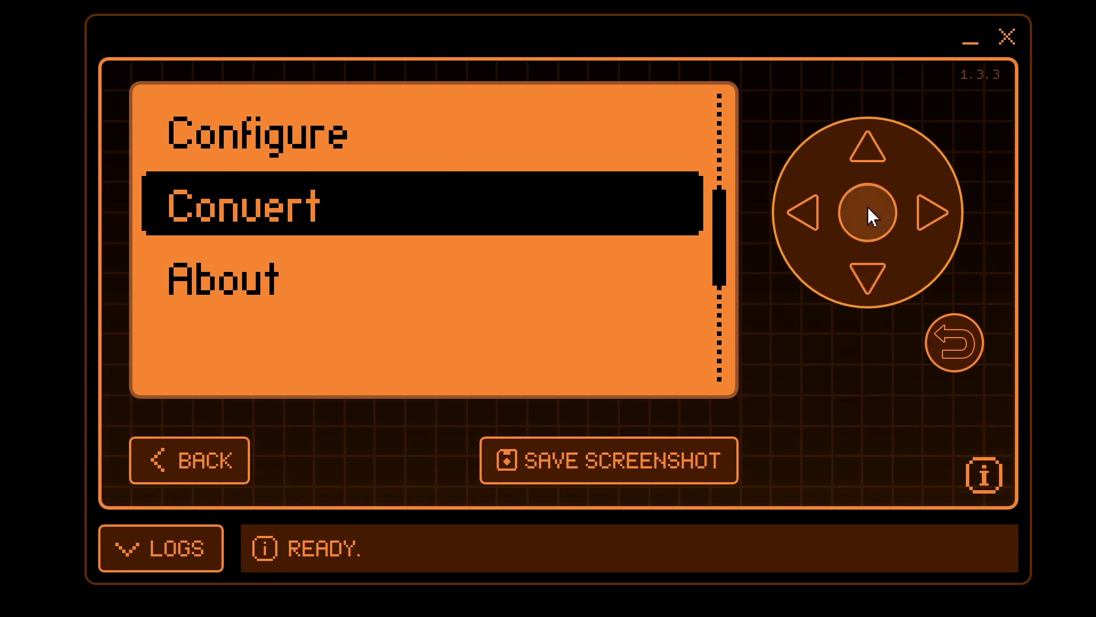
click(867, 212)
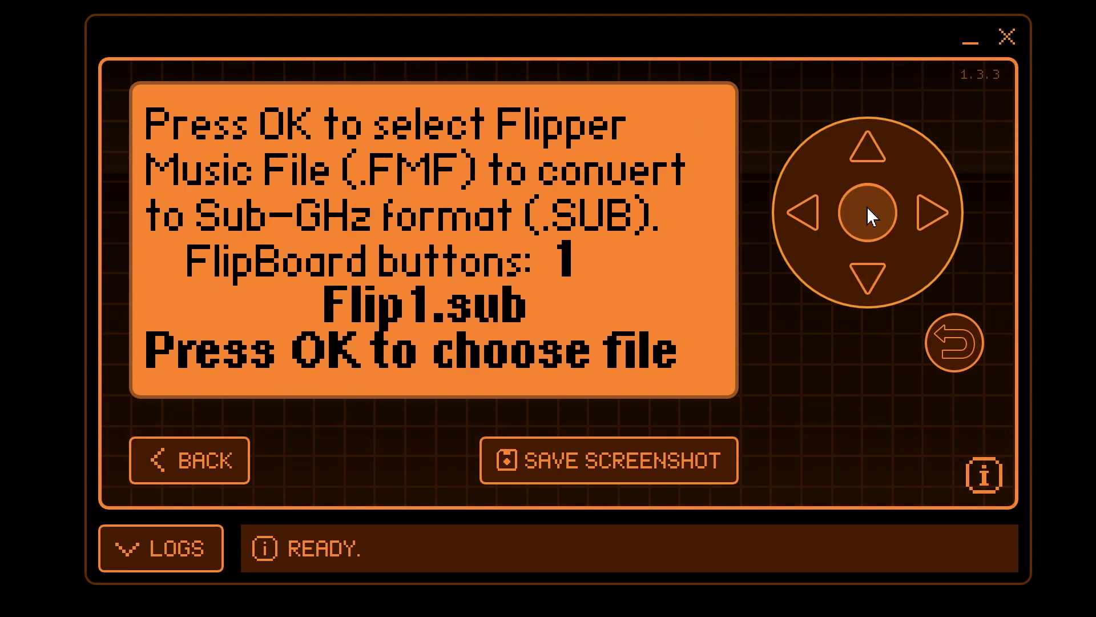
click(867, 211)
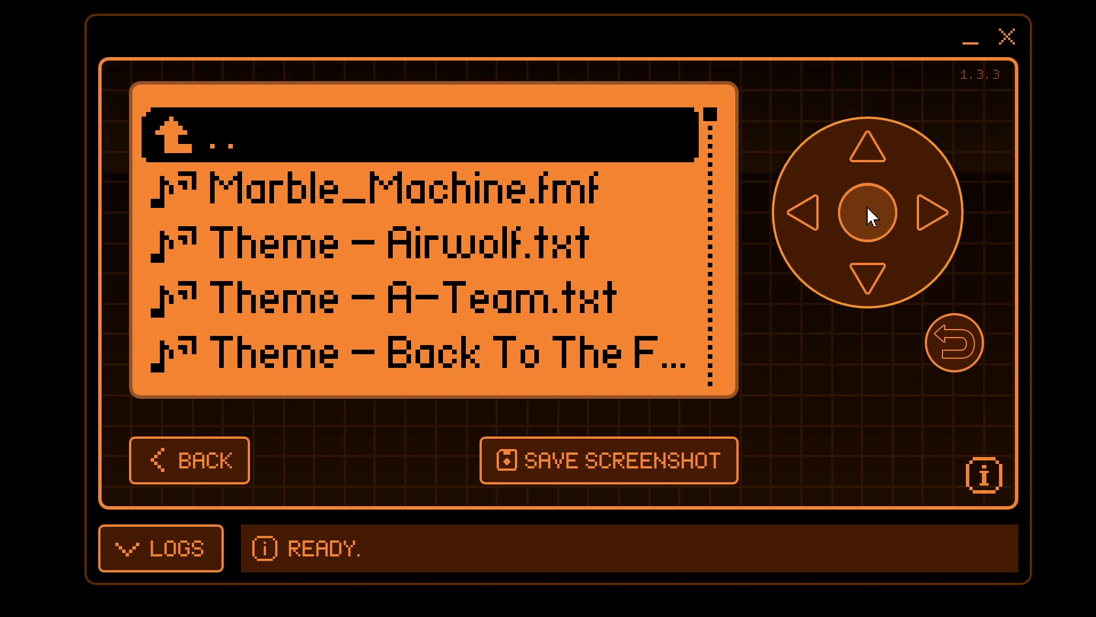
click(865, 272)
click(865, 271)
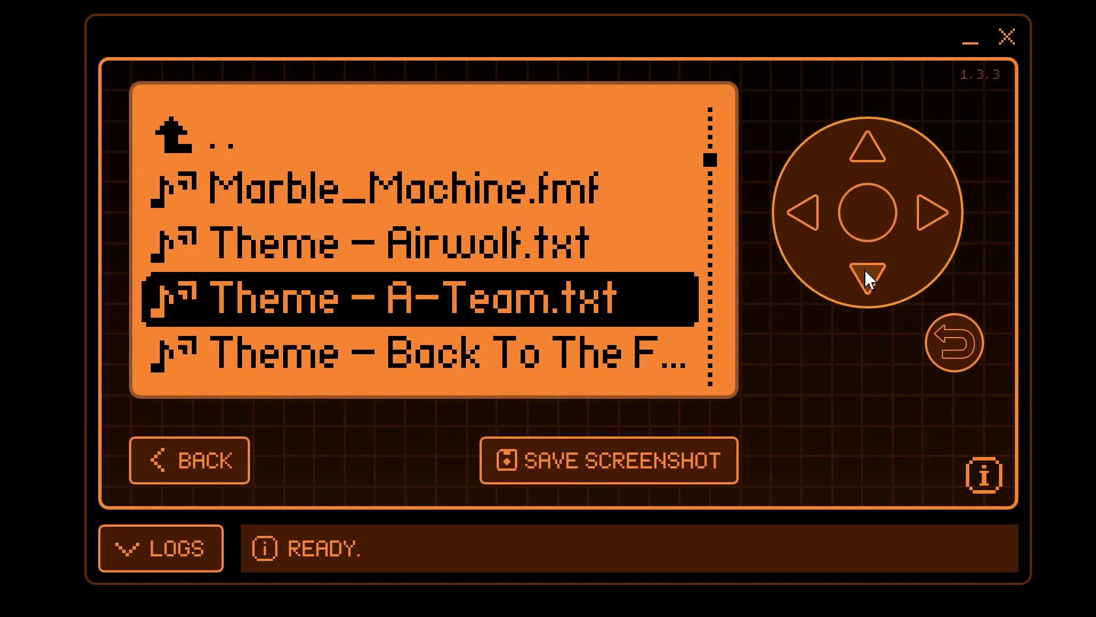
click(868, 206)
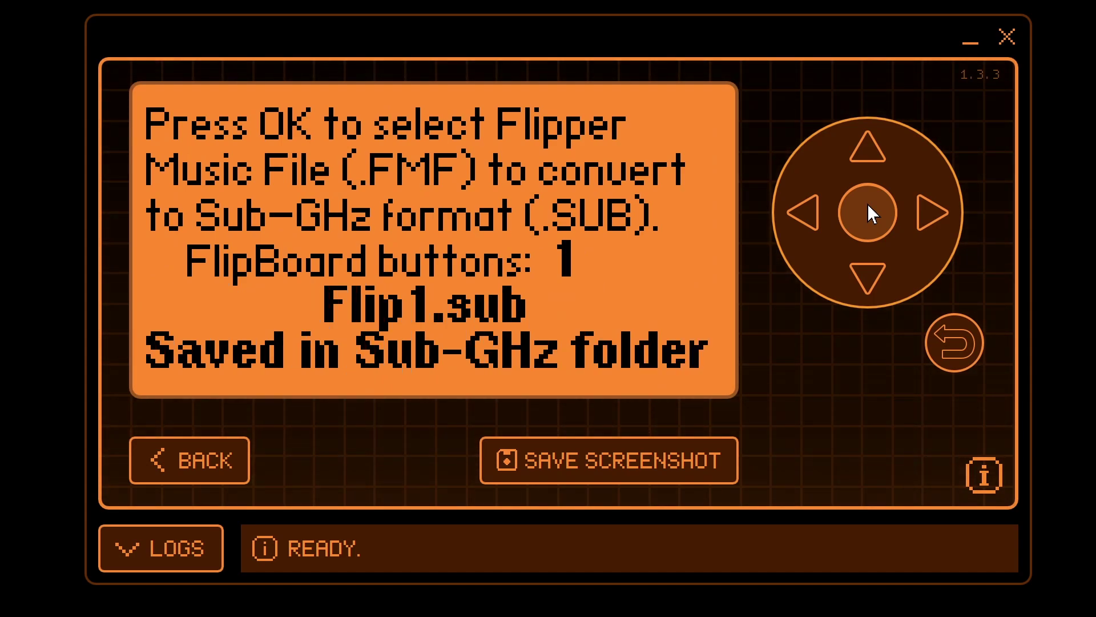
Step: Set the FlipBoard buttons to 2 and convert the Back To The Future theme file to Flip2.sub
click(934, 220)
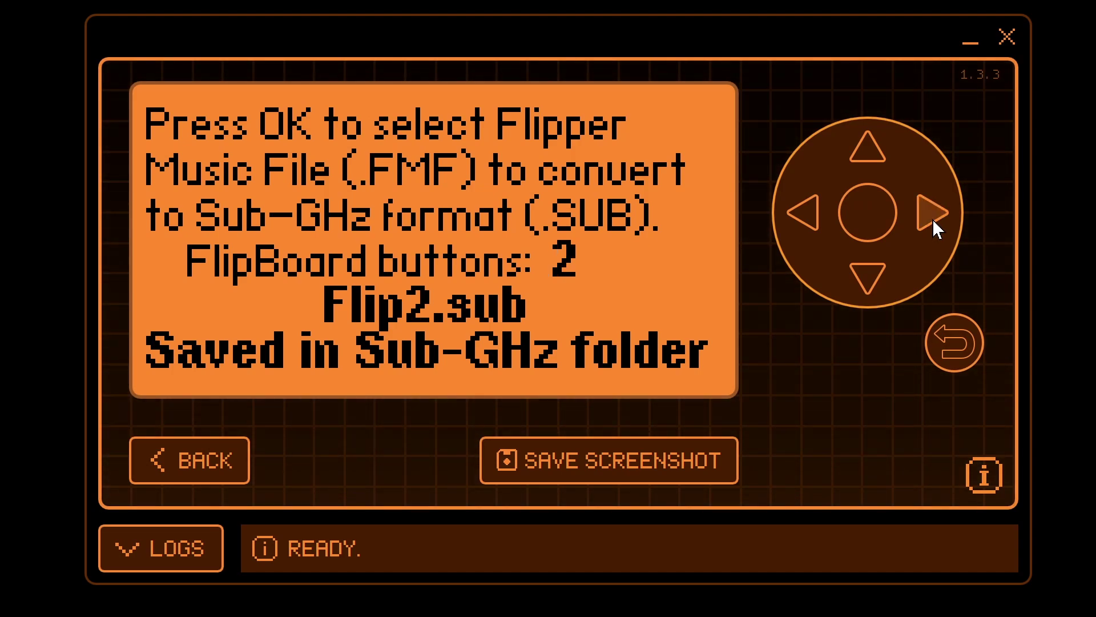
click(871, 210)
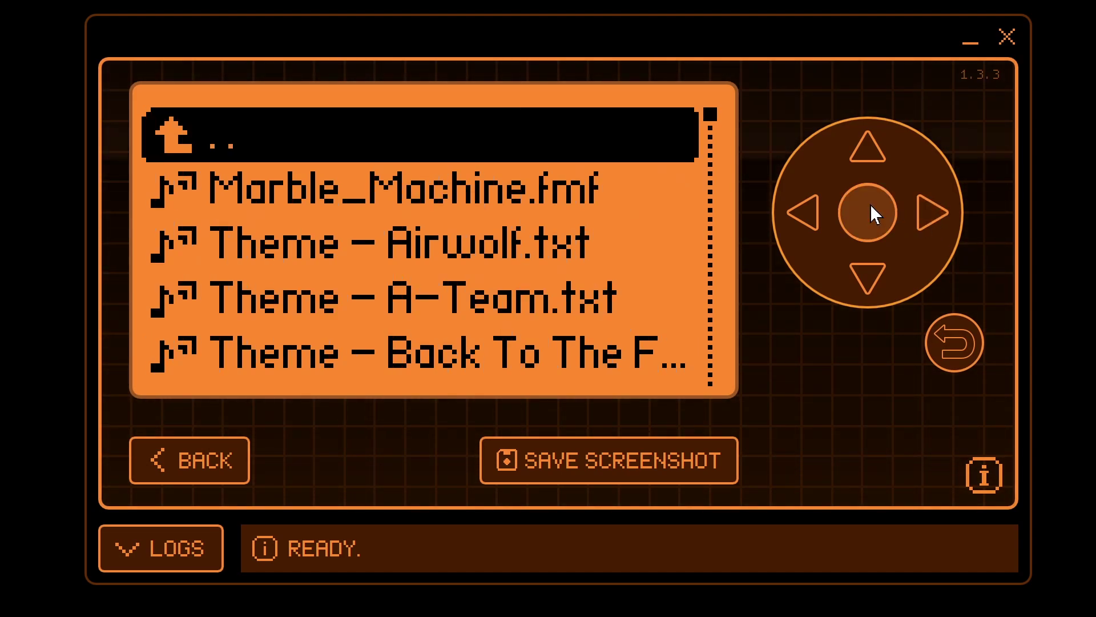
click(866, 297)
click(867, 296)
click(867, 297)
click(867, 296)
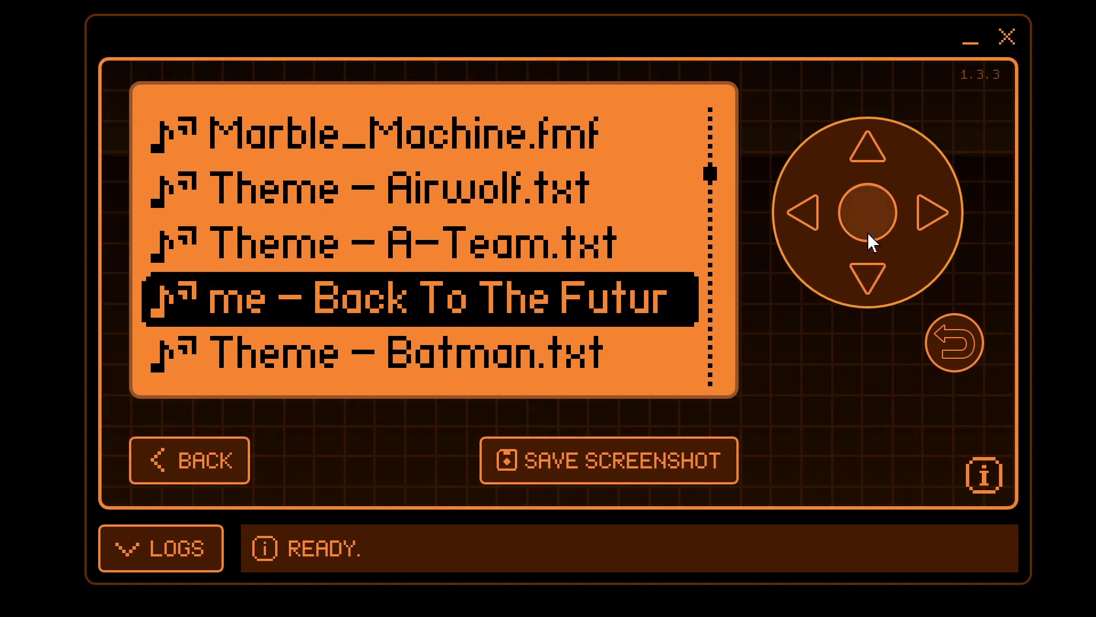
click(868, 211)
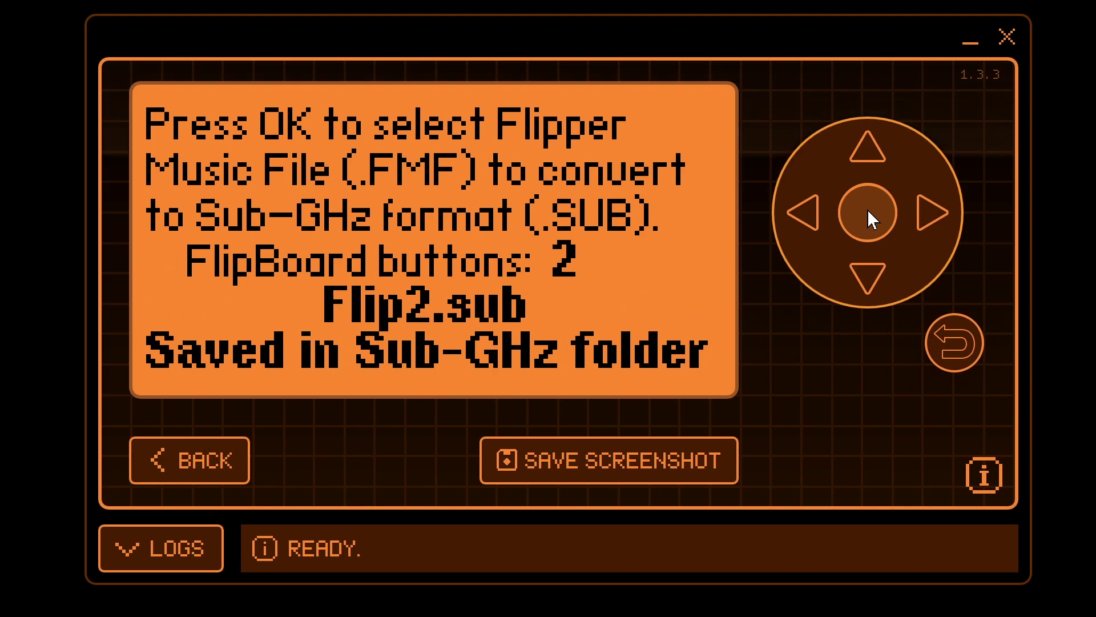
Step: Set the FlipBoard buttons to 3 and convert rick.fmf to Flip4.sub
click(925, 211)
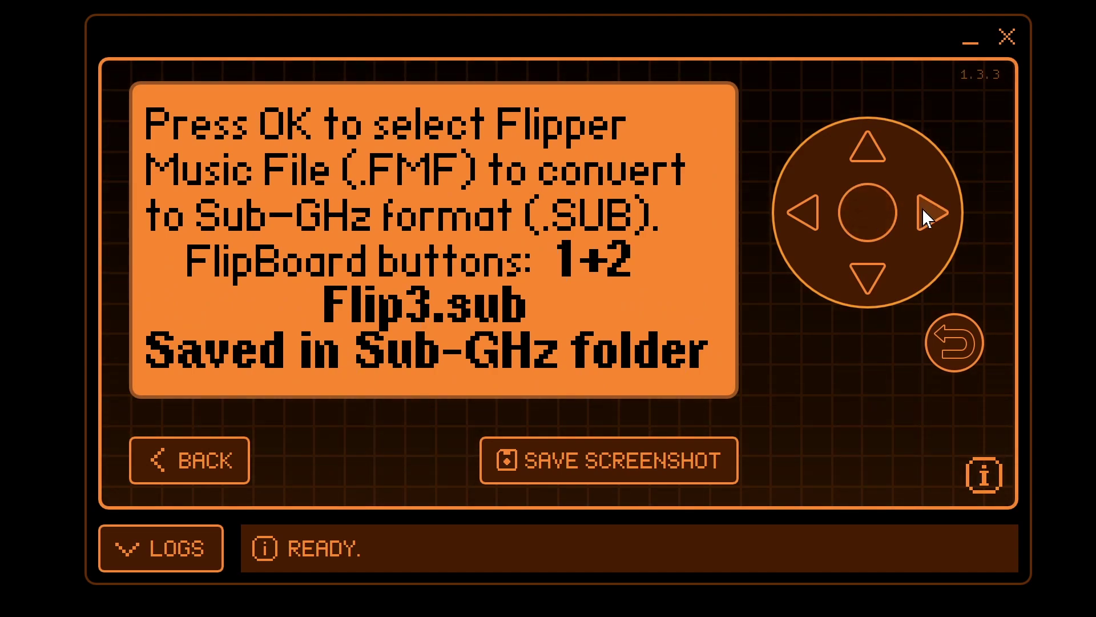
click(925, 212)
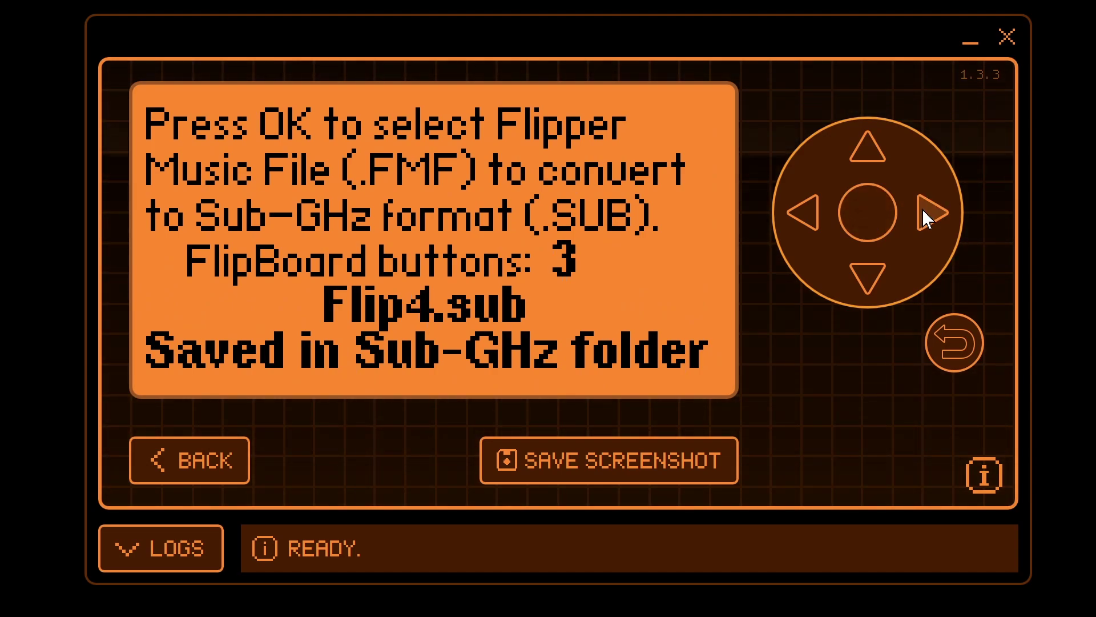
click(864, 212)
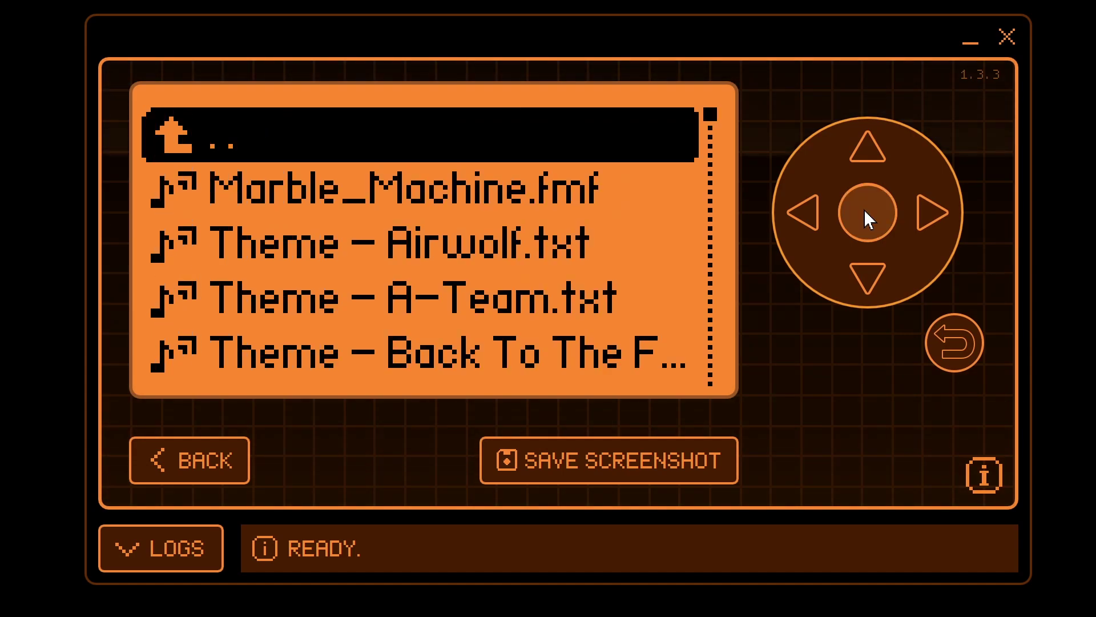
click(872, 149)
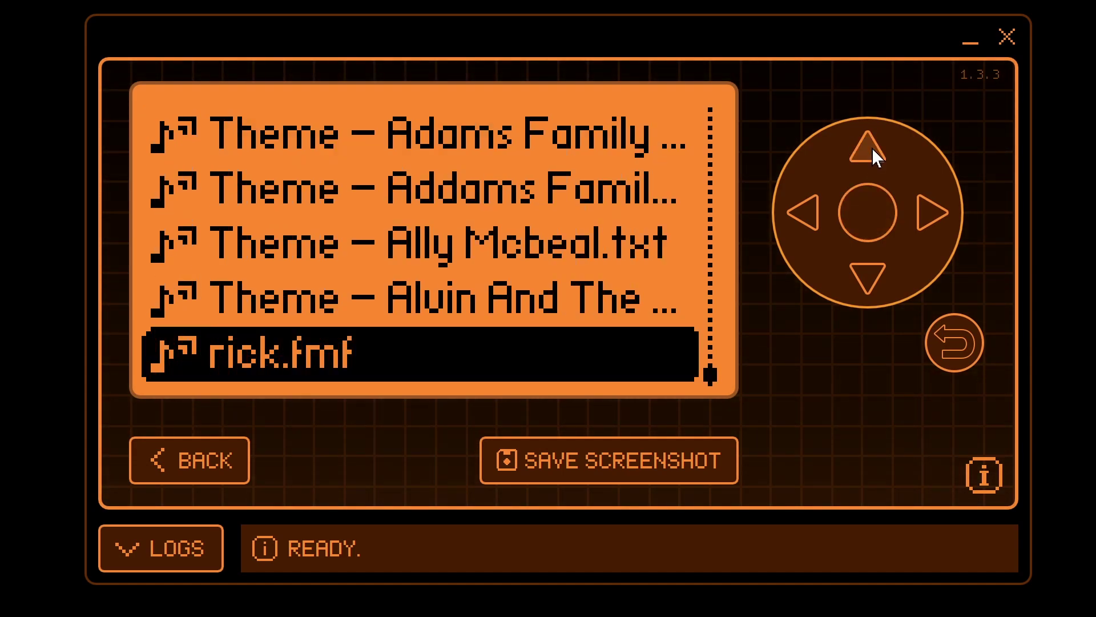
click(866, 211)
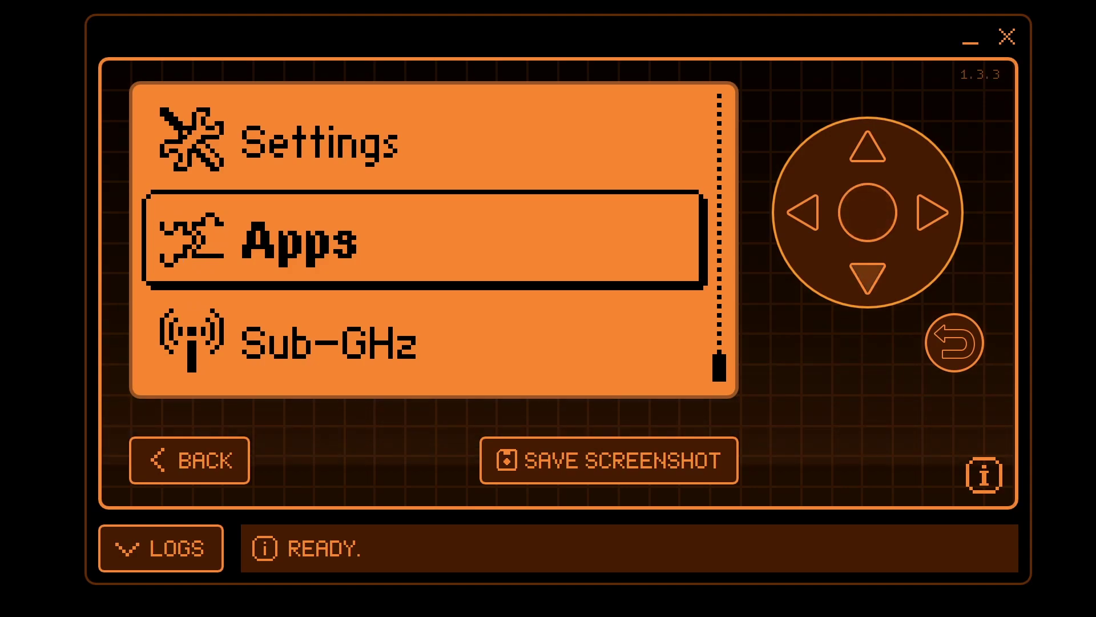
Step: Open the Flipper's Sub-GHz application, turn Sound ON in the Read RAW configuration, and return to the Sub-GHz menu
click(874, 210)
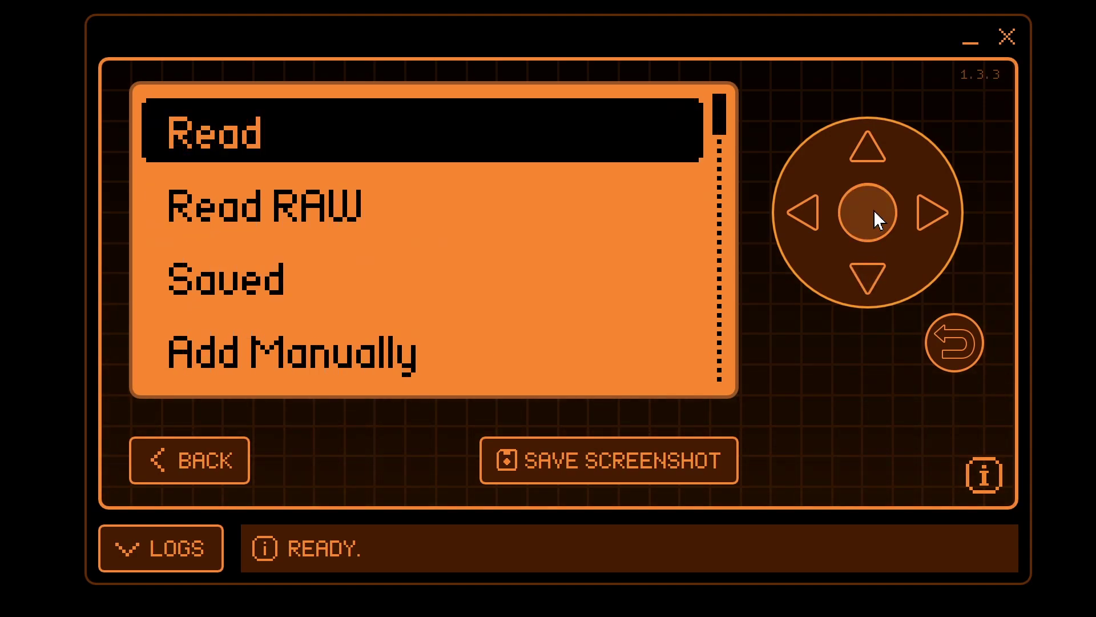
click(869, 285)
click(869, 226)
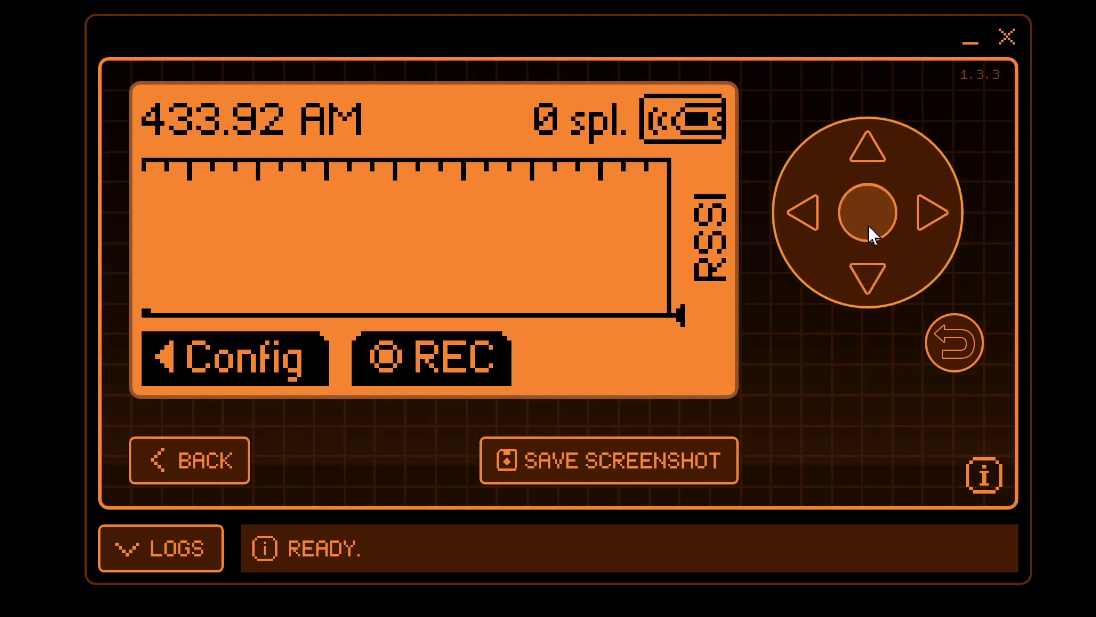
click(802, 220)
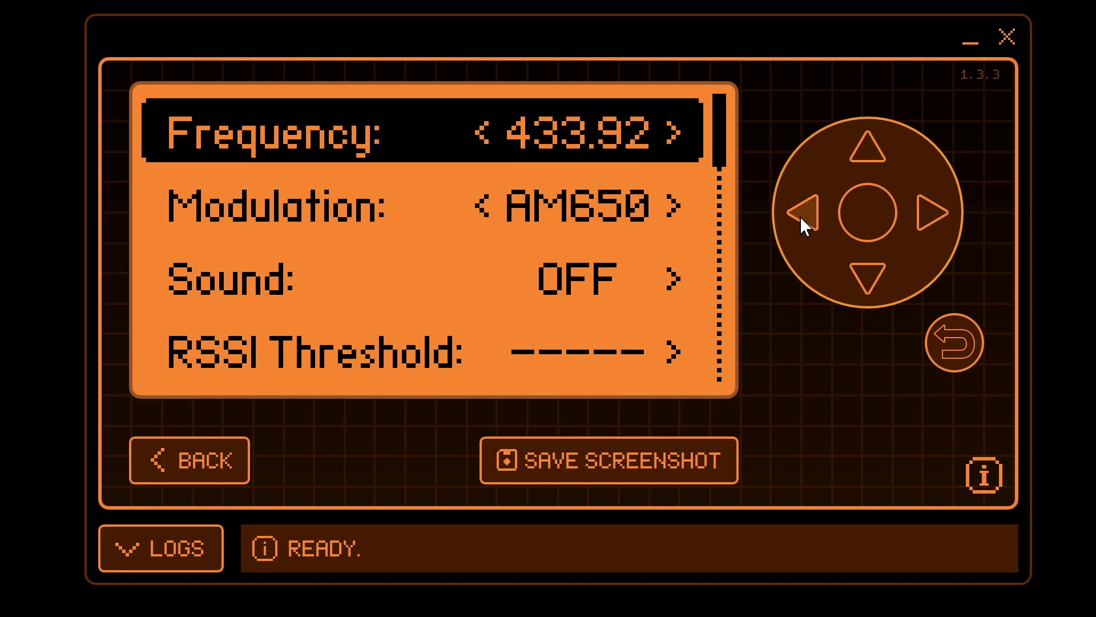
click(863, 270)
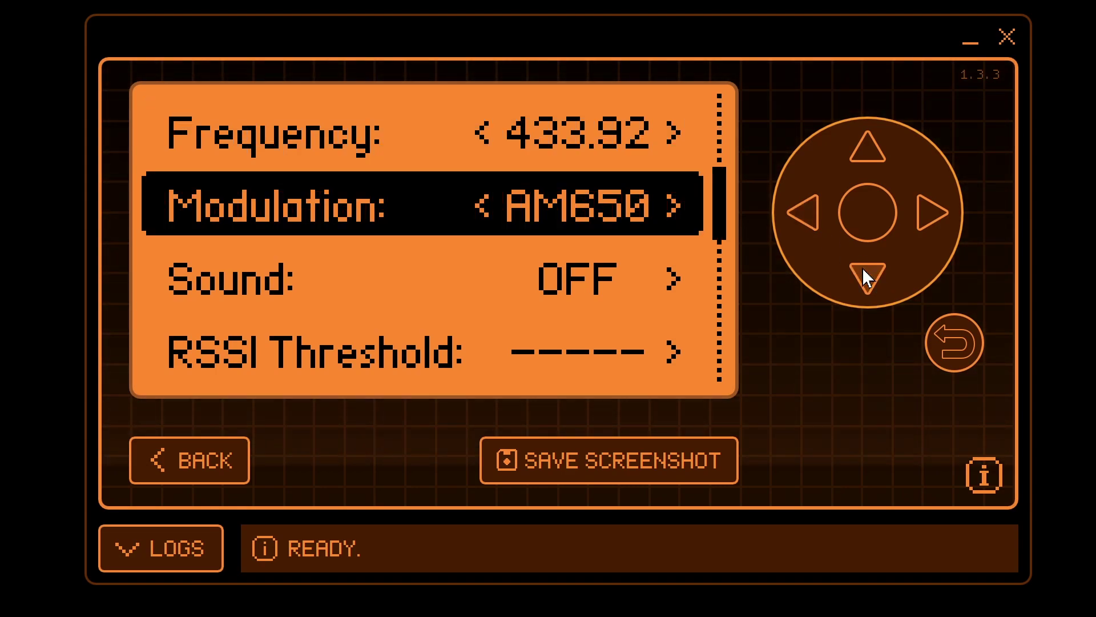
click(864, 271)
click(932, 214)
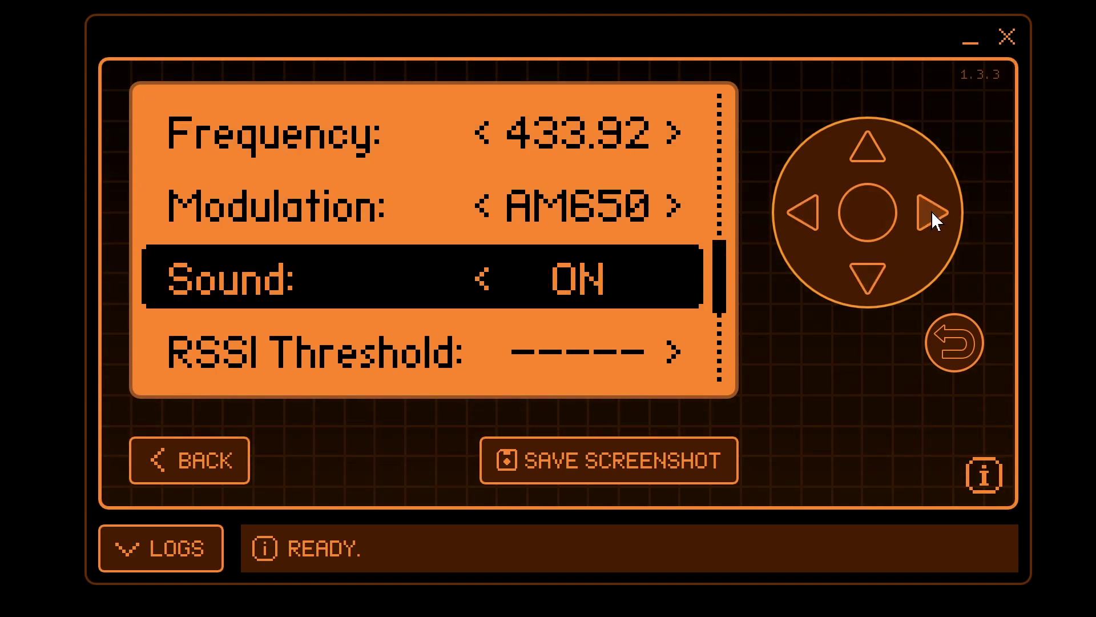
click(950, 340)
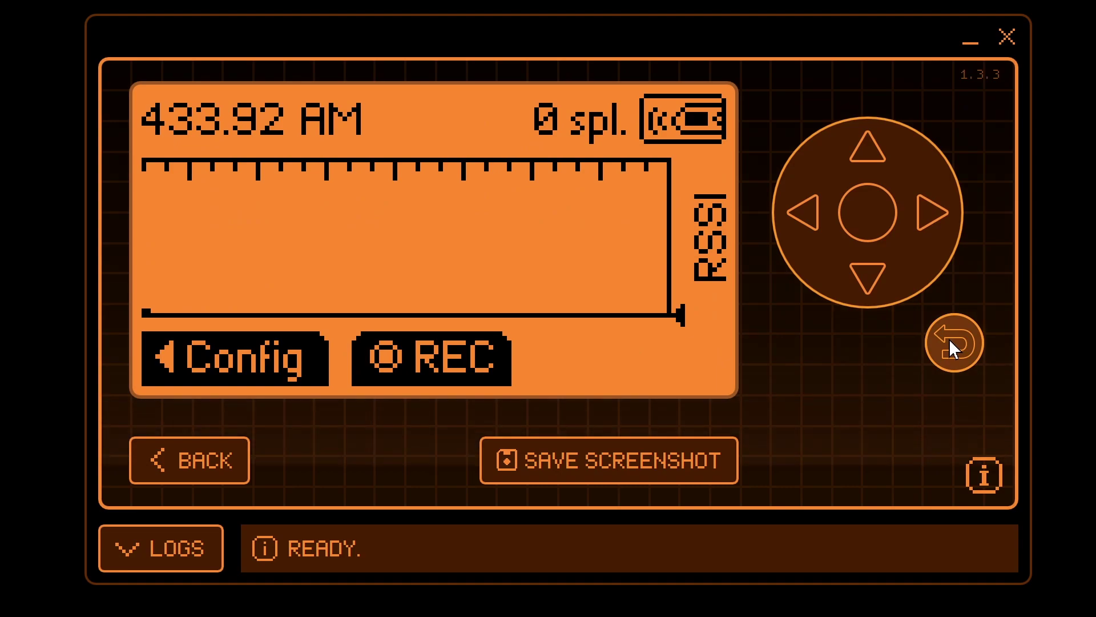
click(950, 341)
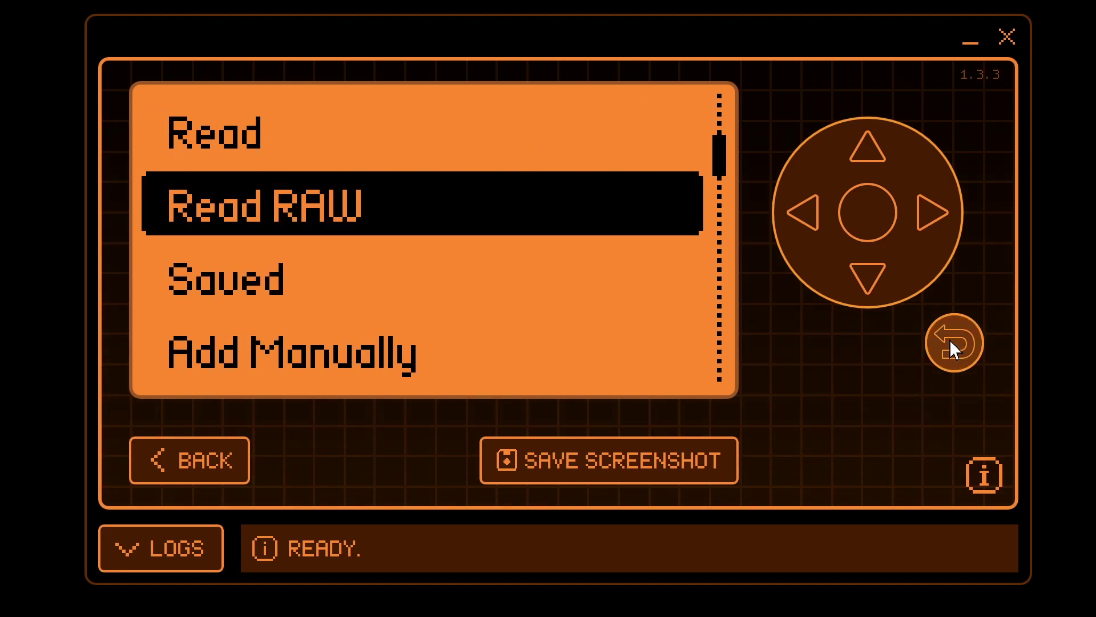
Step: Open the saved Flip4 Sub-GHz file and send its signal
click(858, 274)
click(861, 213)
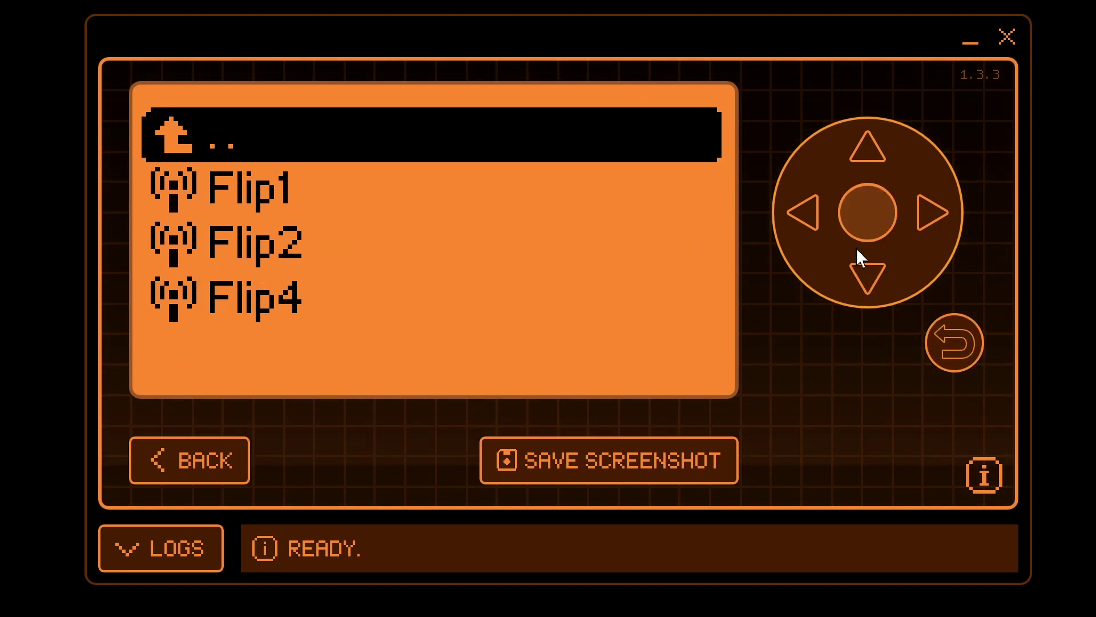
click(866, 279)
click(865, 279)
click(865, 279)
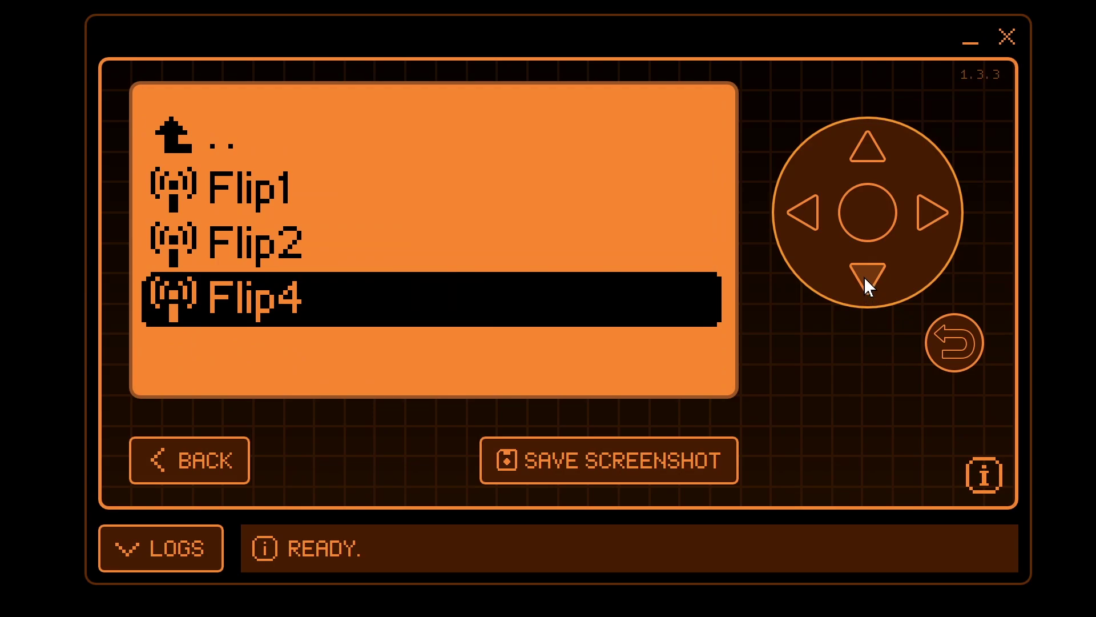
click(868, 210)
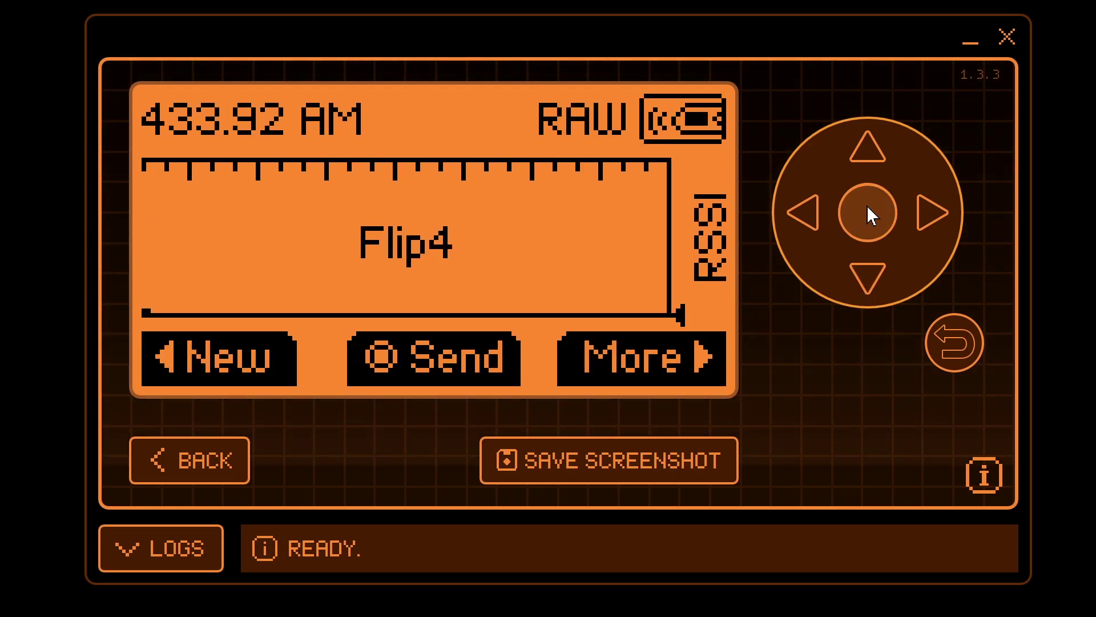
click(867, 208)
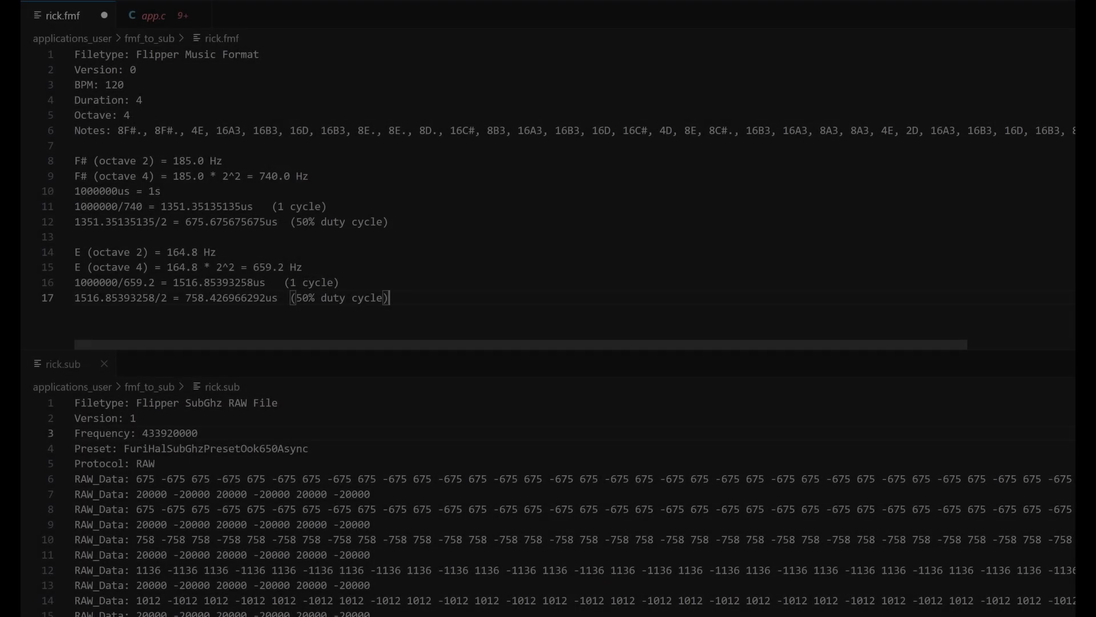